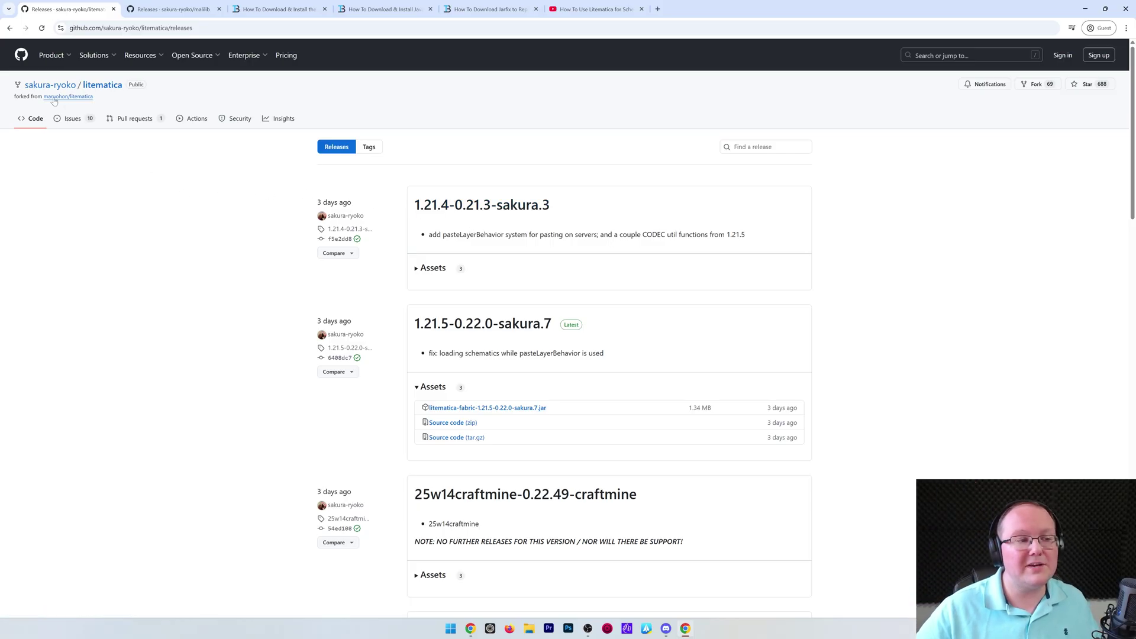
Step: Download litematica-fabric-1.21.5-0.22.0-sakura.7.jar from the latest Litematica release and save it in the Downloads folder
scroll(260, 95, down, 2)
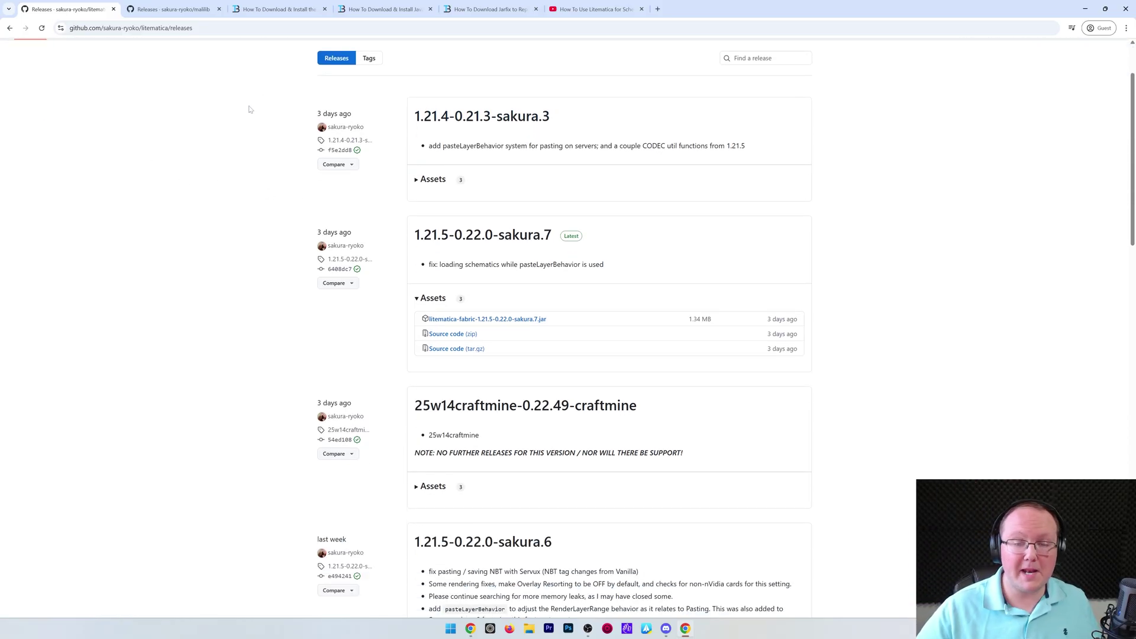
scroll(237, 122, down, 1)
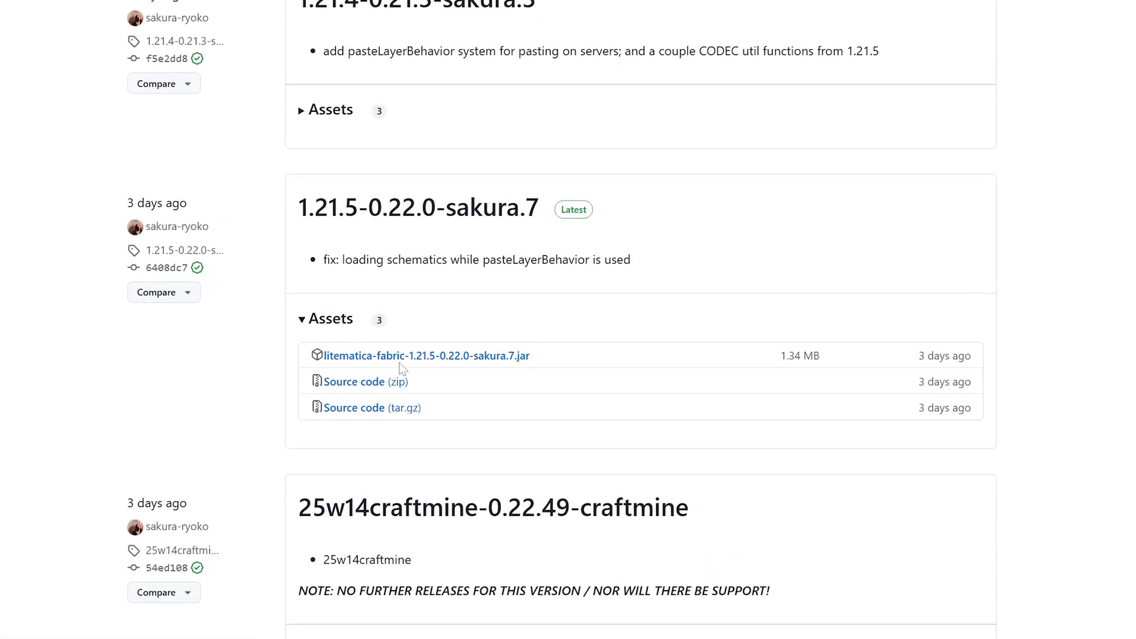
click(442, 357)
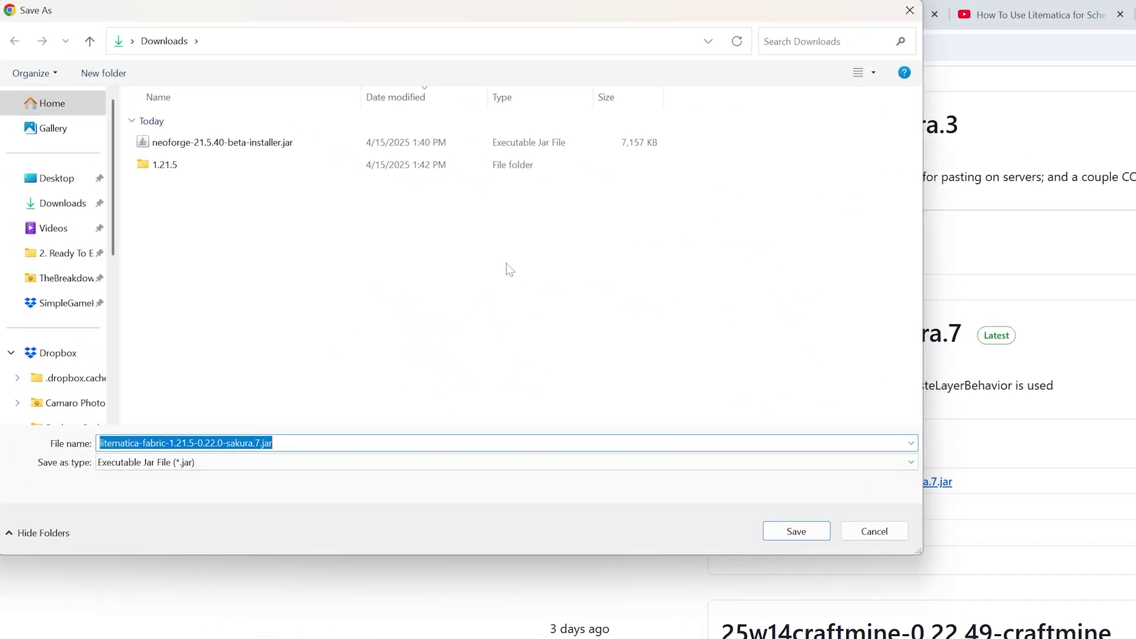
click(509, 269)
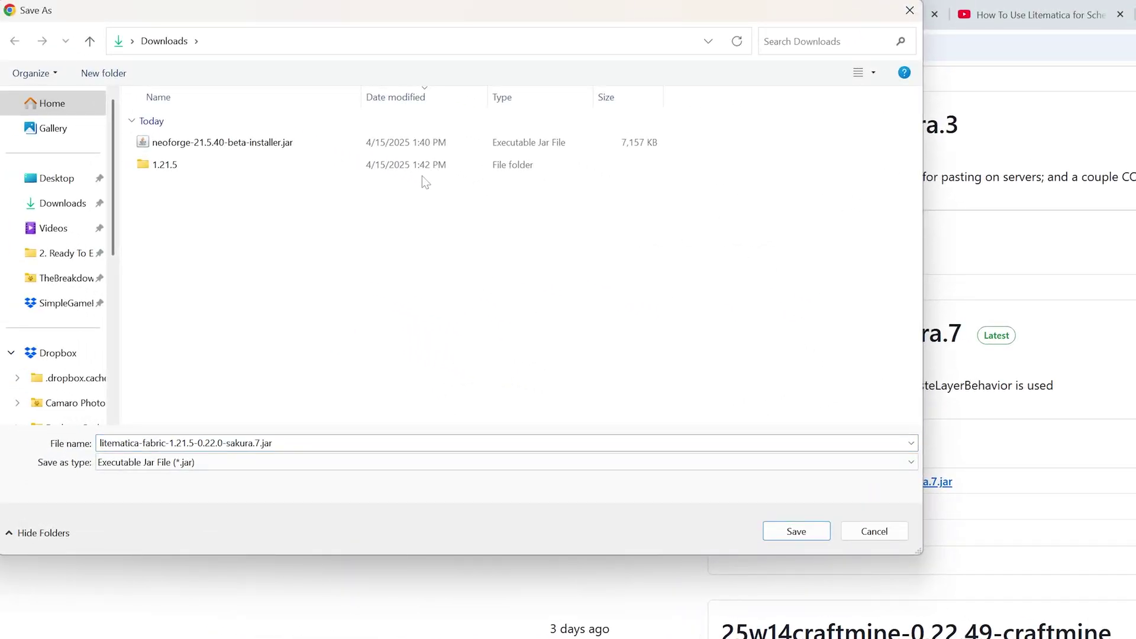
click(769, 531)
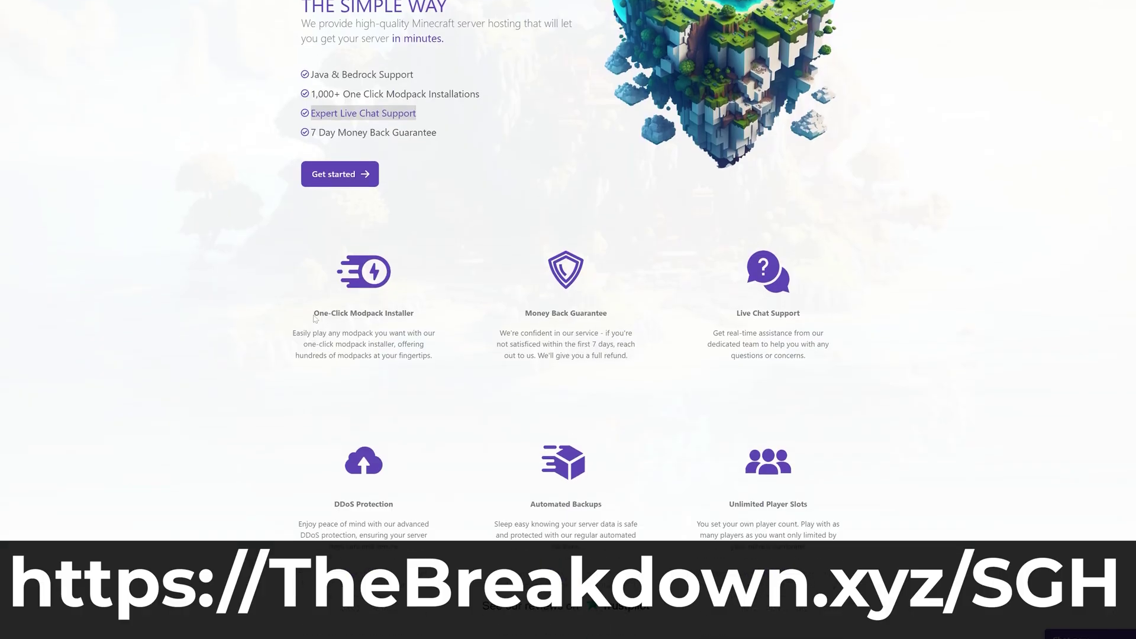
Step: Look over the hosting service's modpack installer, filtering its modpack list by version 1.20.1
drag(315, 318, 418, 315)
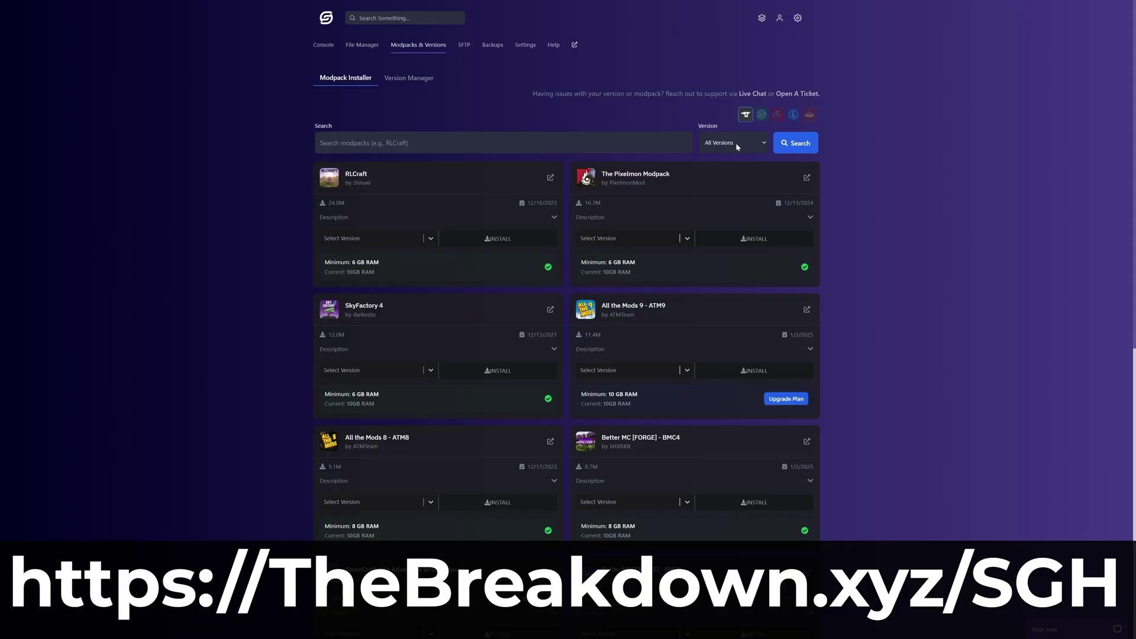
click(735, 143)
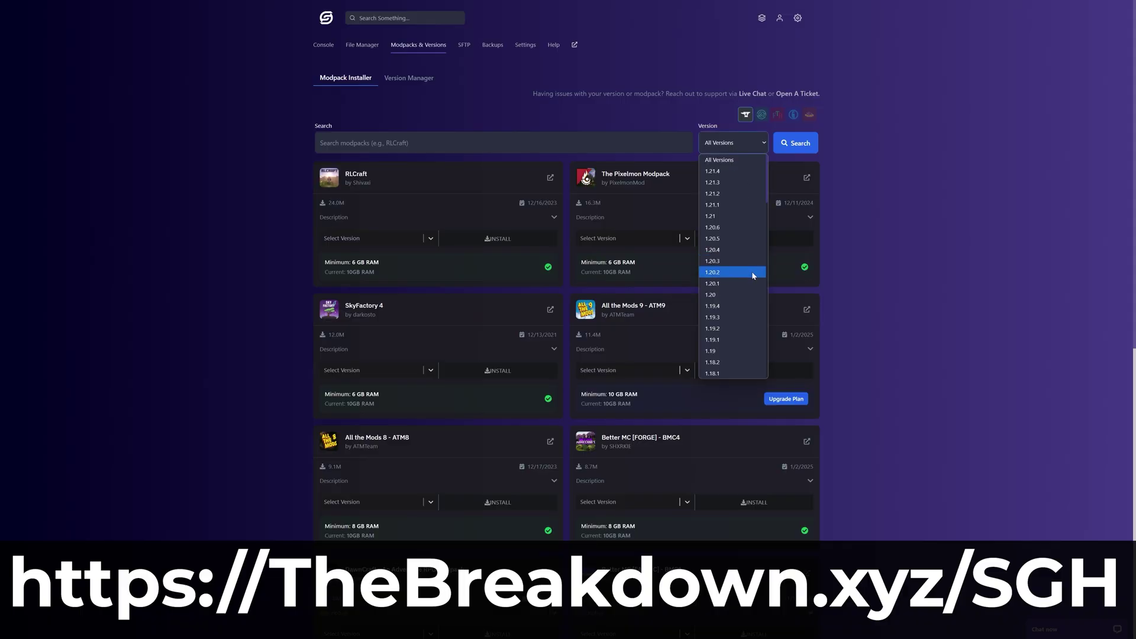
click(731, 284)
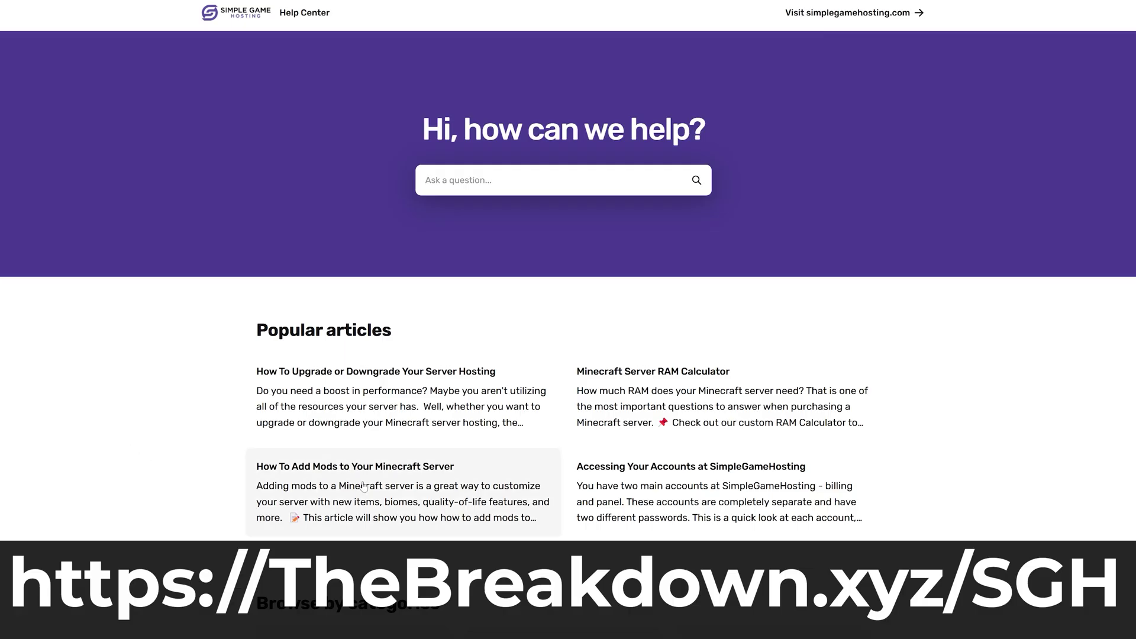
Step: Read the help article "How To Add Mods to Your Minecraft Server", covering Forge, Fabric and mod downloads
click(363, 487)
scroll(310, 254, down, 15)
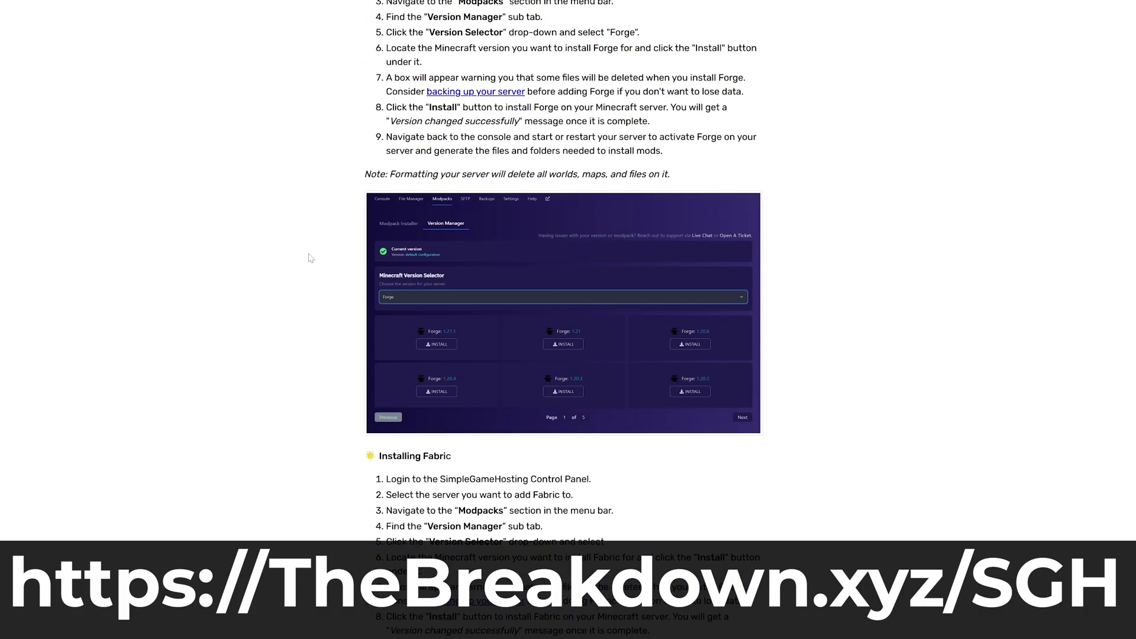
scroll(309, 258, down, 12)
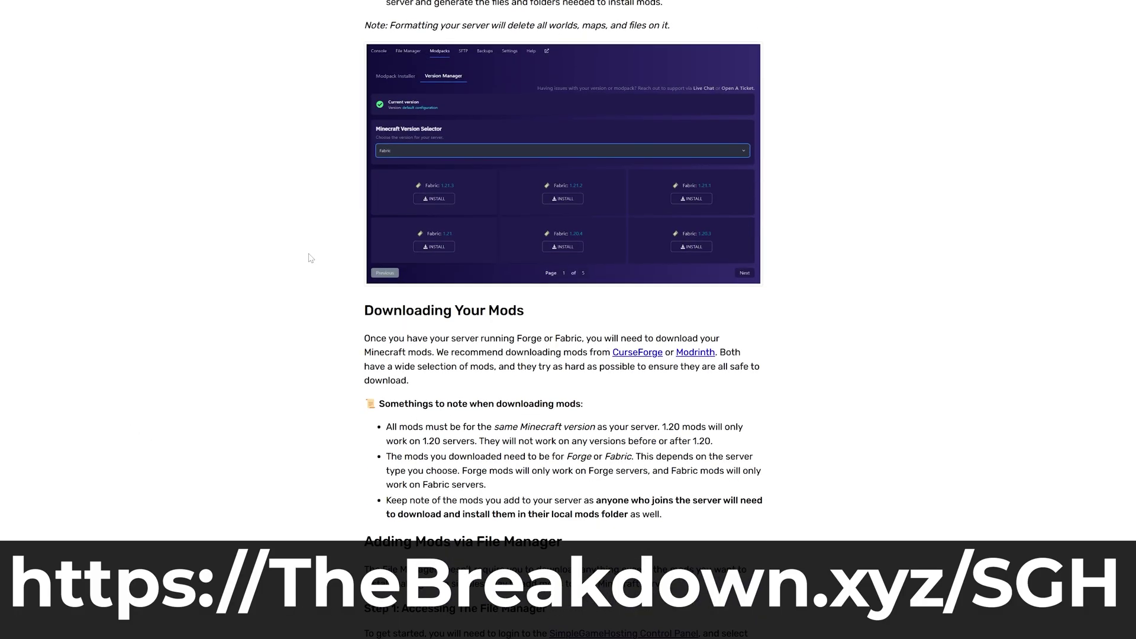
scroll(309, 257, down, 15)
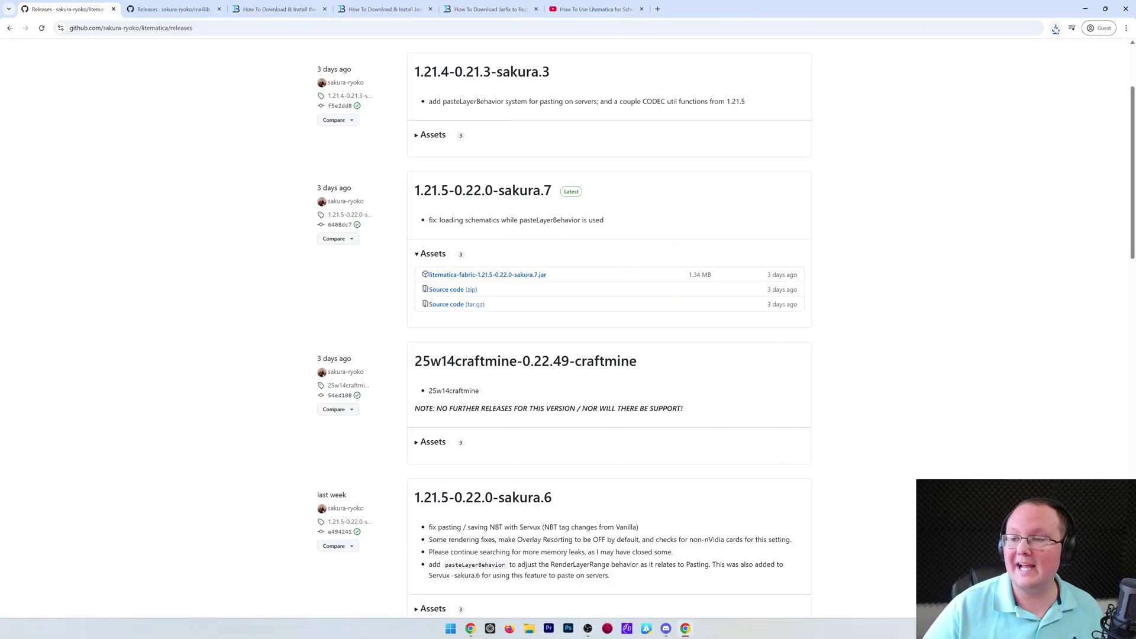
Step: Check the recent downloads, and save malilib-fabric-1.21.5-0.24.0-sakura.8.jar from the latest MaLiLib release in the Downloads folder
click(1056, 29)
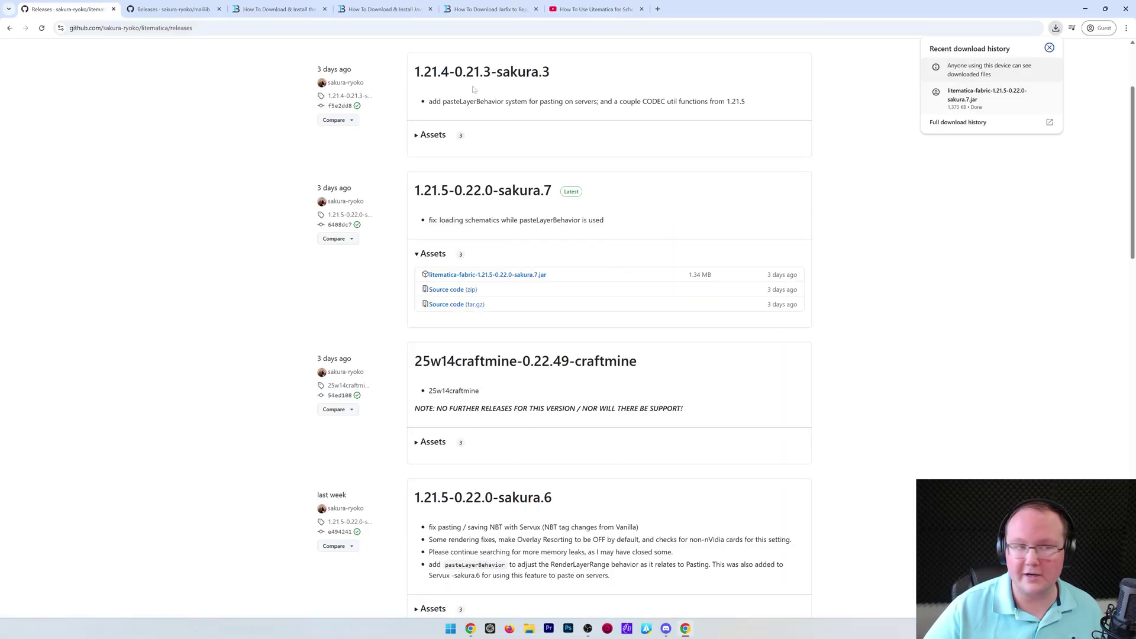
click(171, 9)
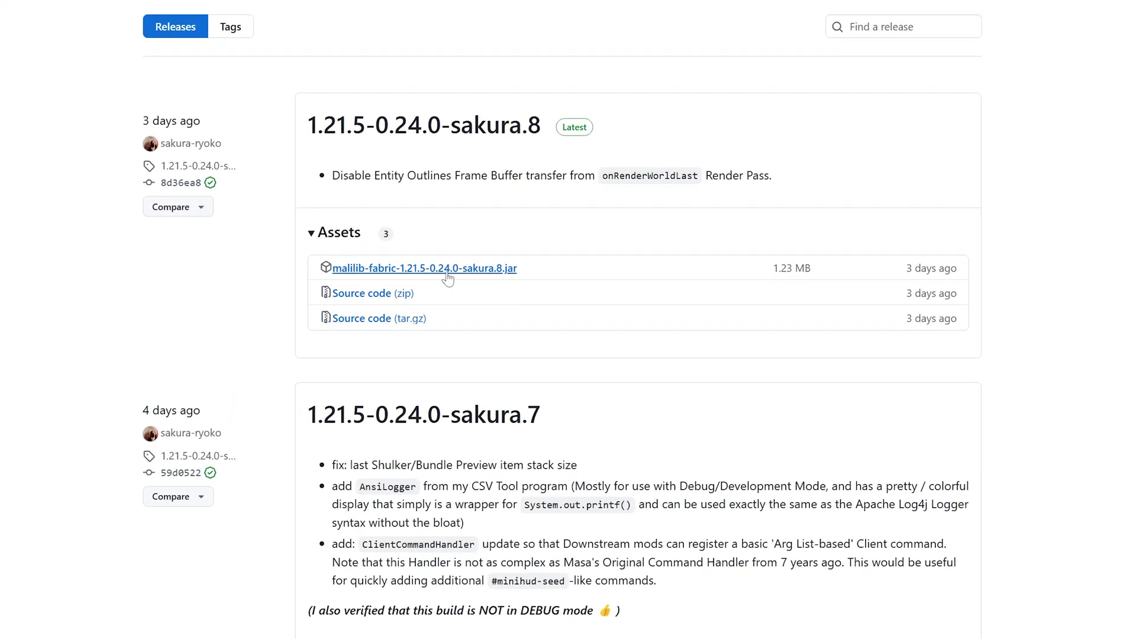
click(432, 271)
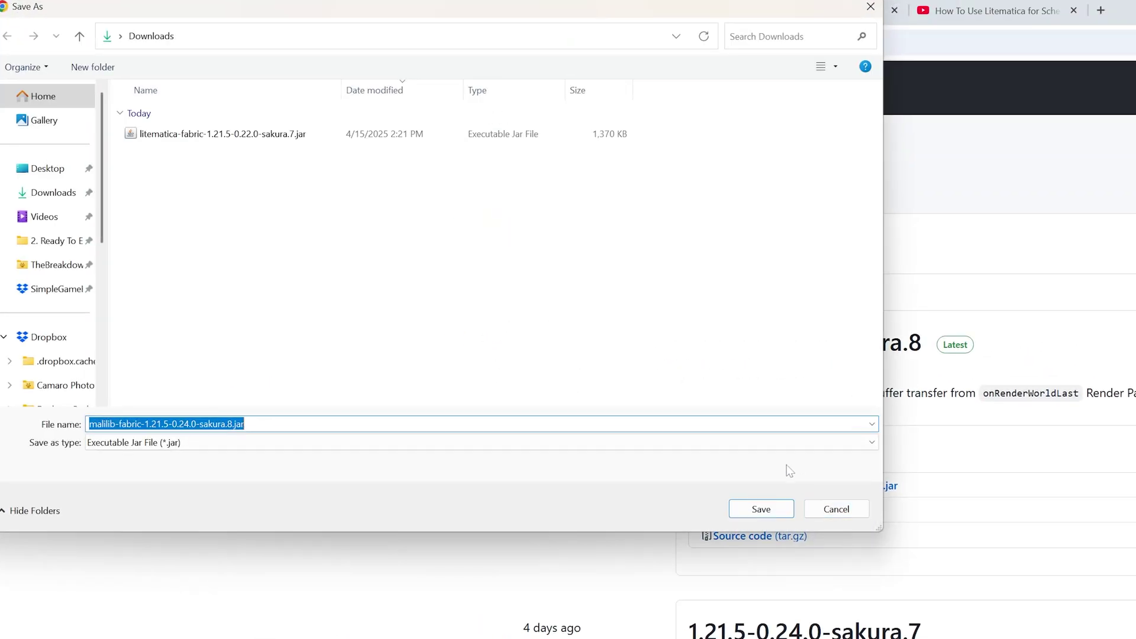
click(738, 504)
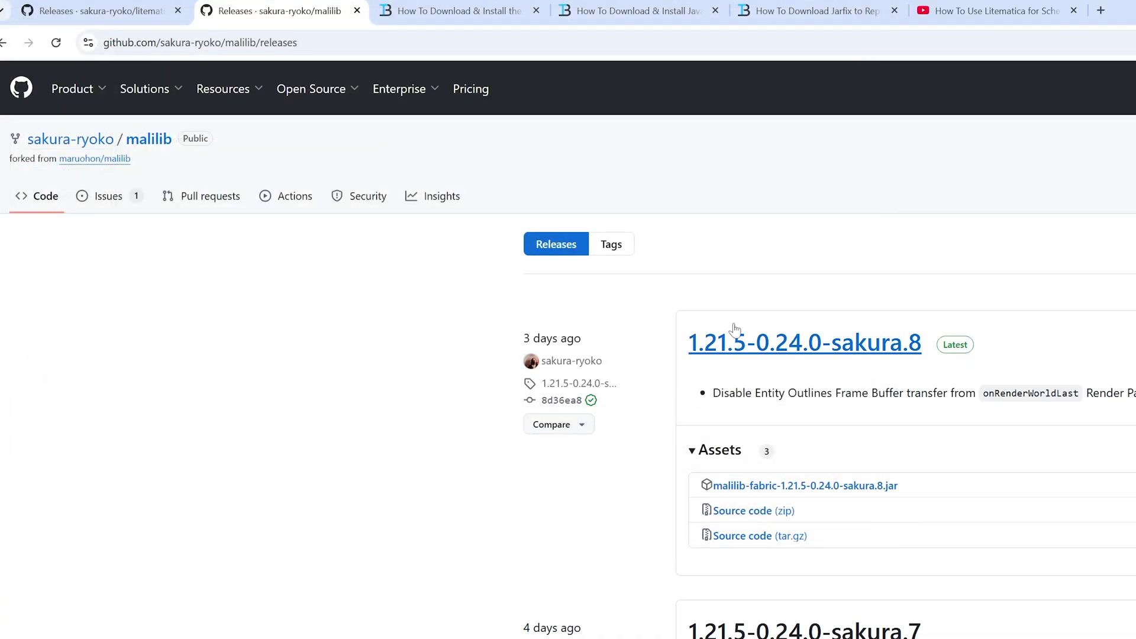
Step: Download the Fabric installer as the universal jar, fabric-installer-1.0.3.jar, through the Fabric Mod Loader article's download link
click(467, 12)
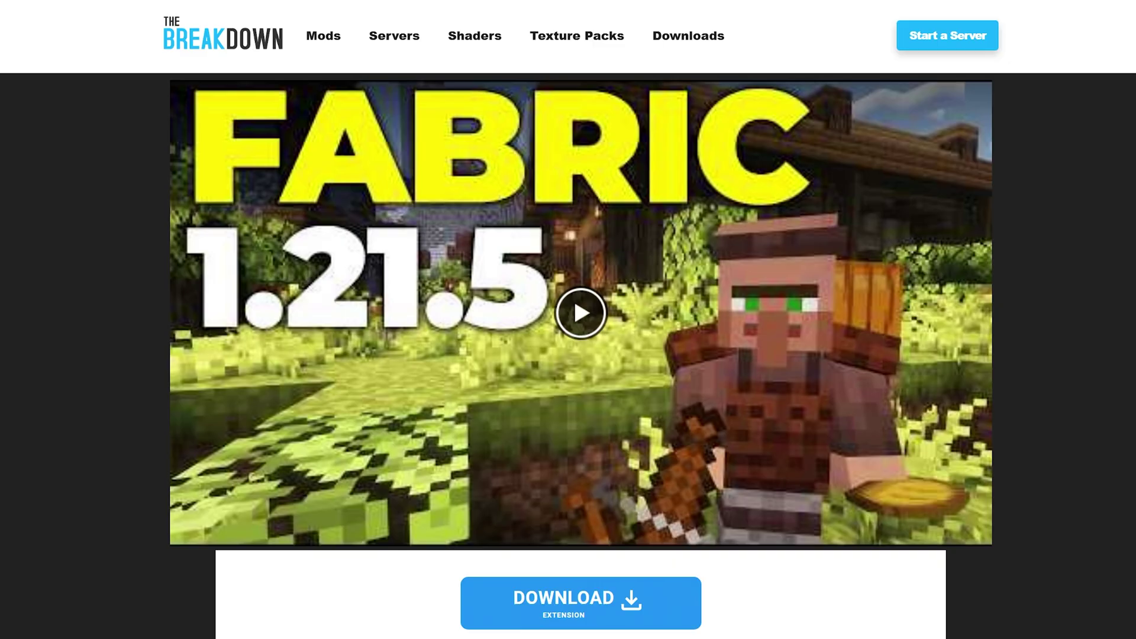
scroll(676, 408, down, 10)
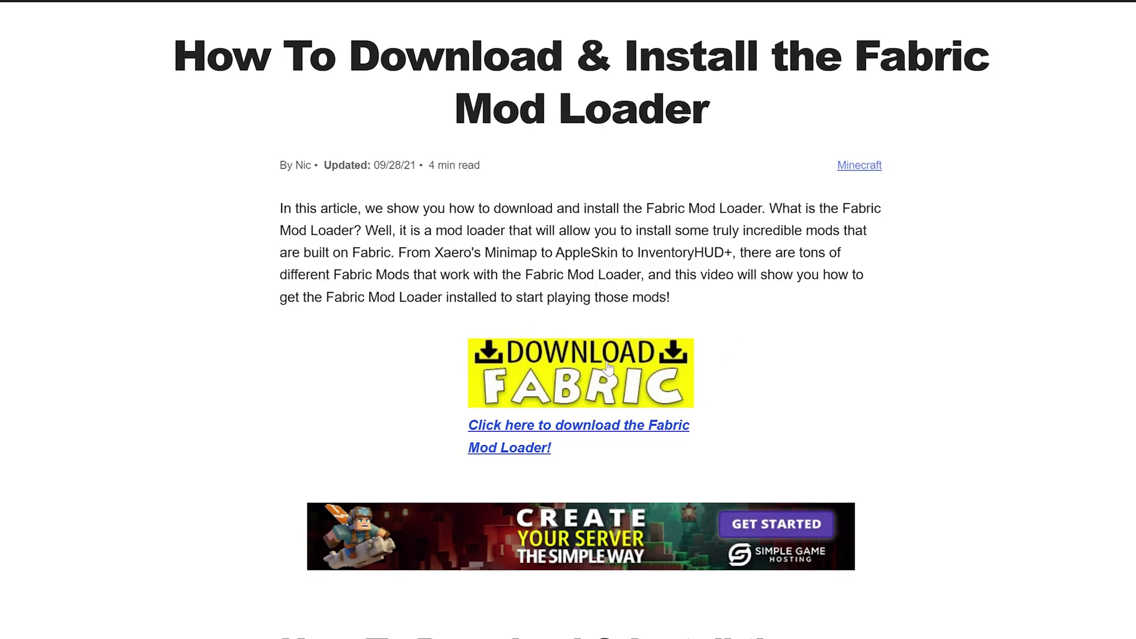
click(554, 350)
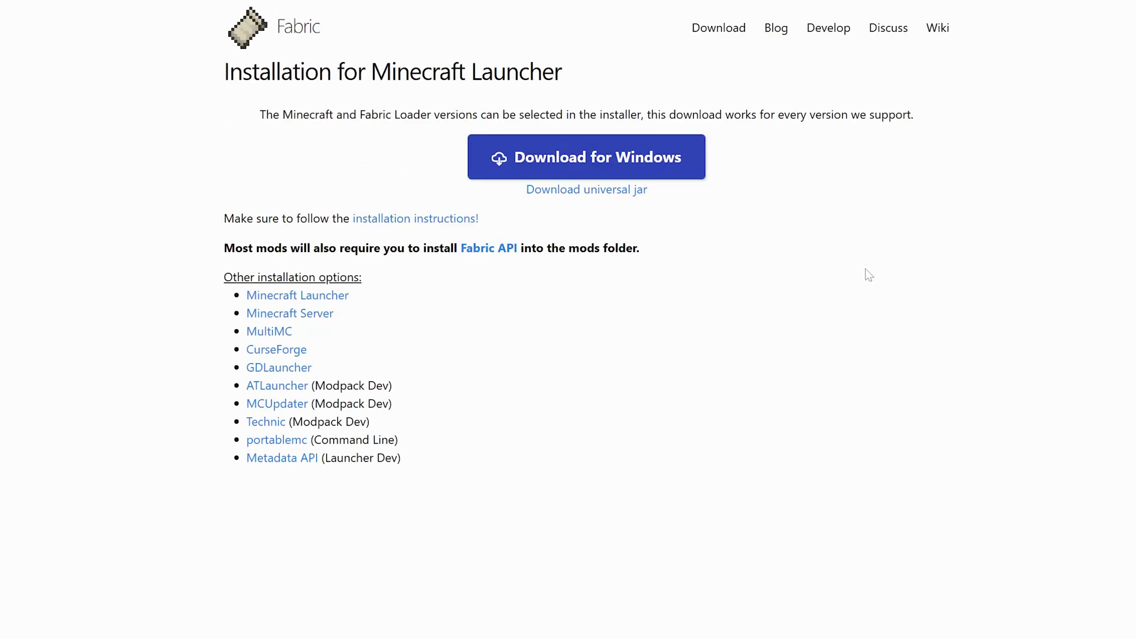
click(582, 191)
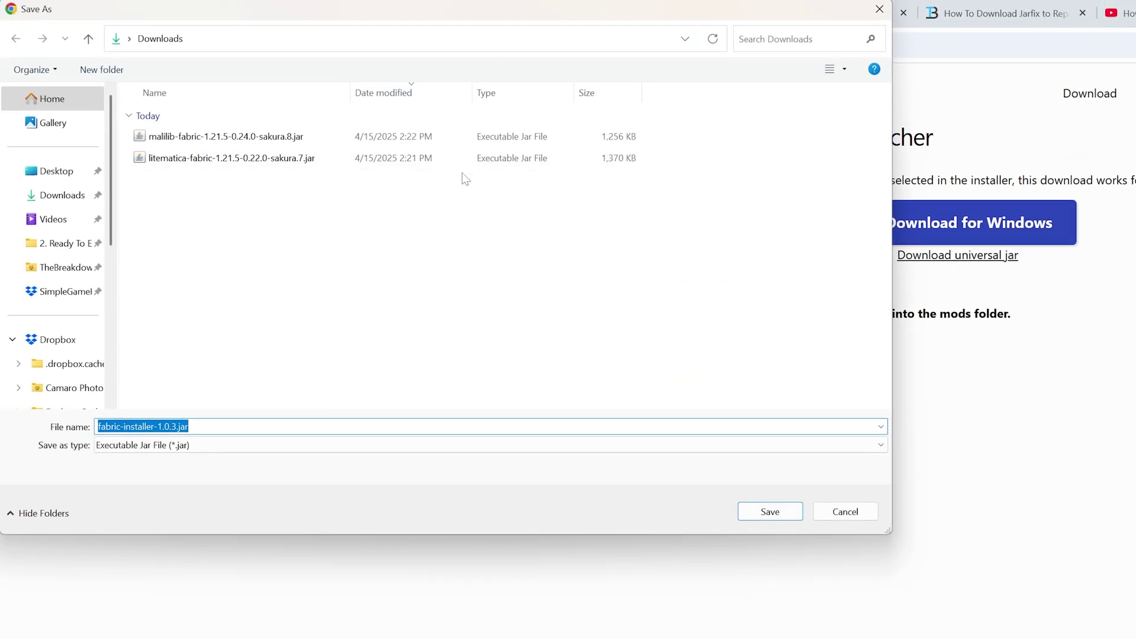
click(763, 512)
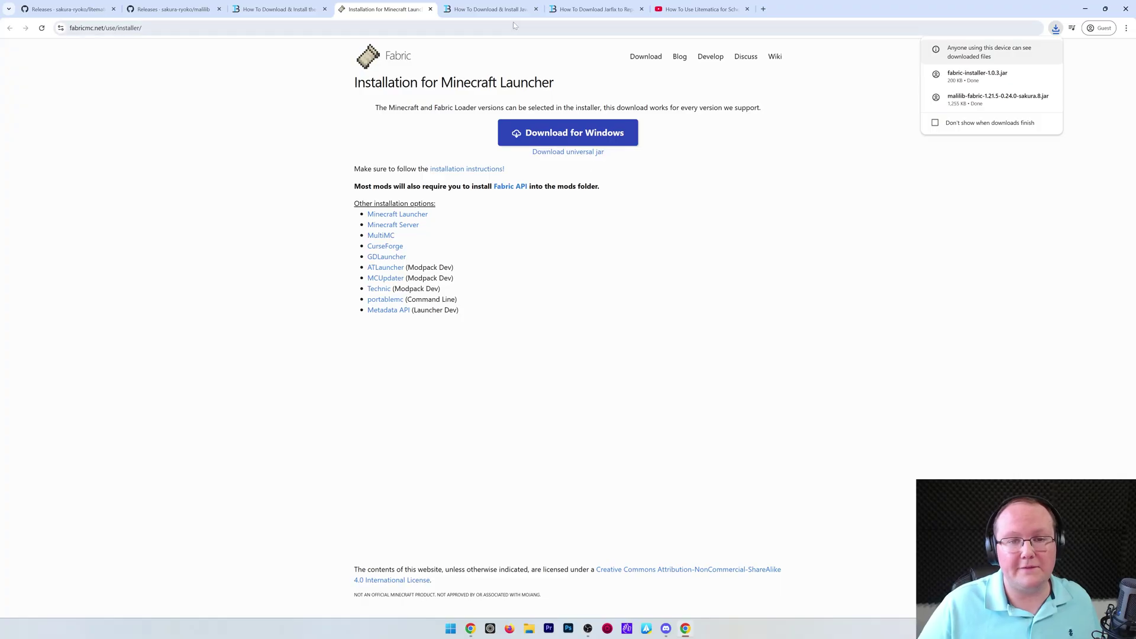
Step: Close the open Fabric Installer window and look through the guide on downloading and installing Java for Minecraft mods
click(500, 9)
click(1086, 7)
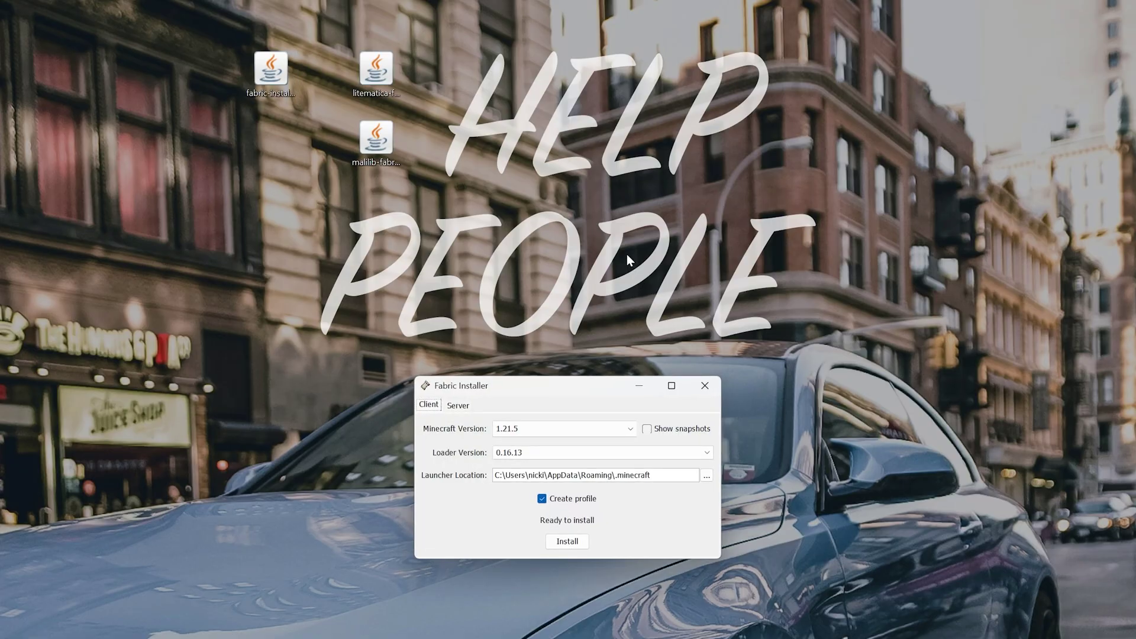
click(704, 385)
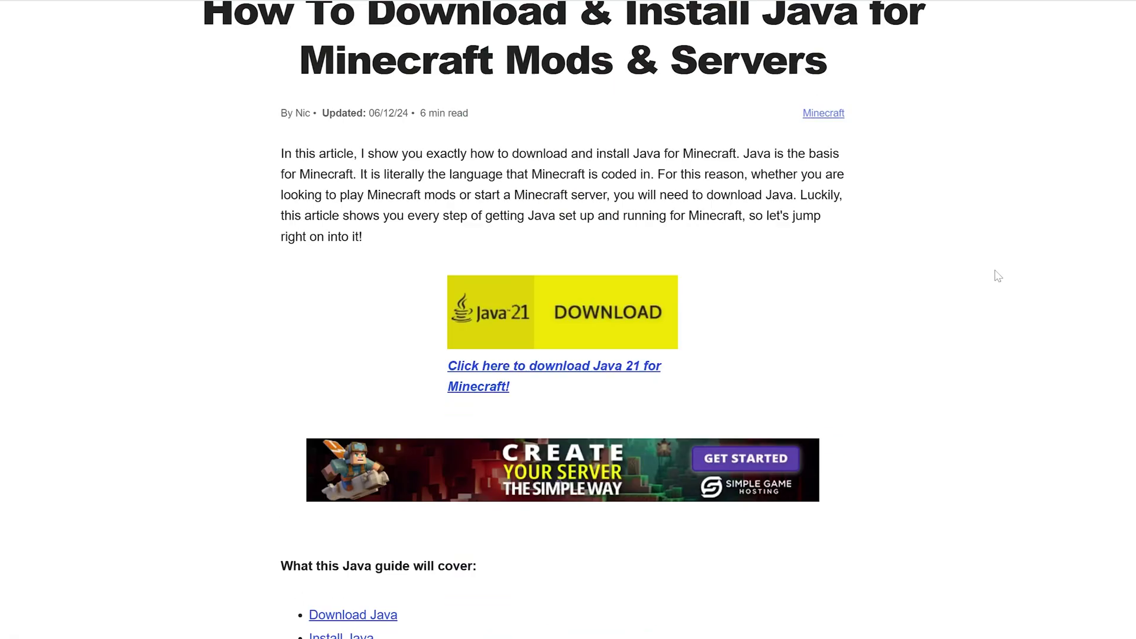
scroll(1000, 275, down, 10)
scroll(976, 287, up, 15)
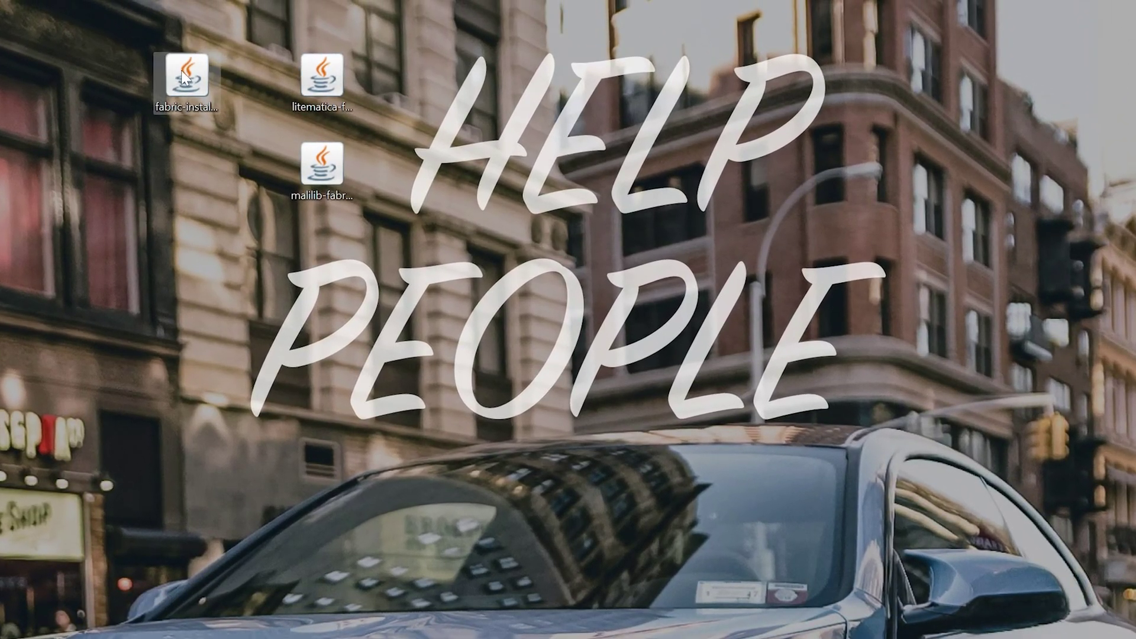
Step: Open the Fabric installer file on the desktop with Java(TM) Platform SE binary
right_click(259, 35)
mouse_move(278, 172)
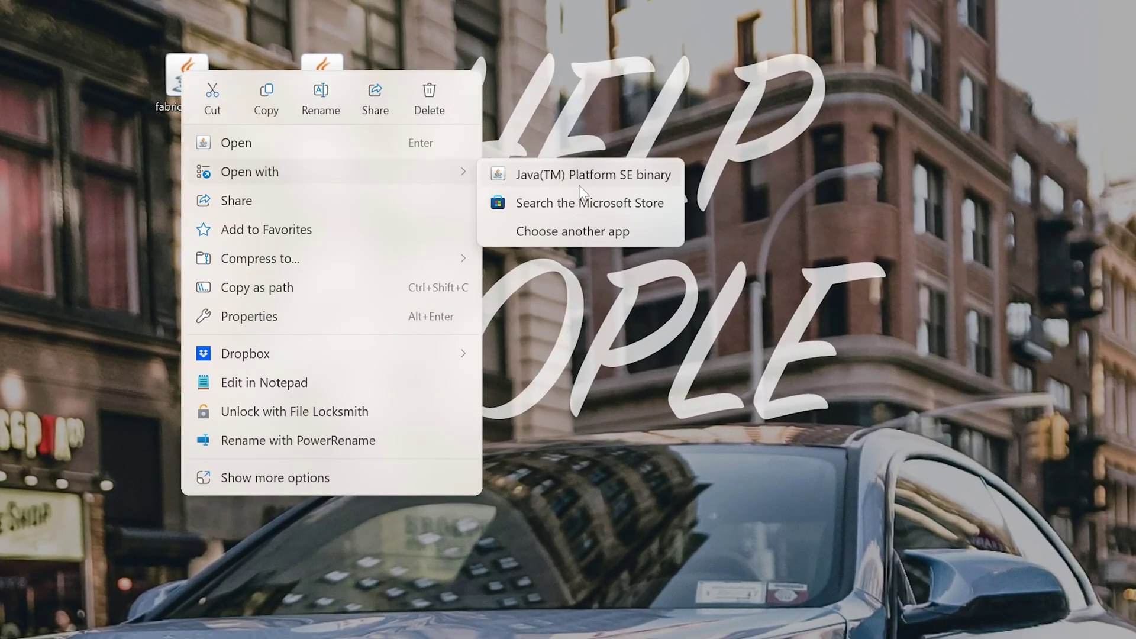
click(580, 180)
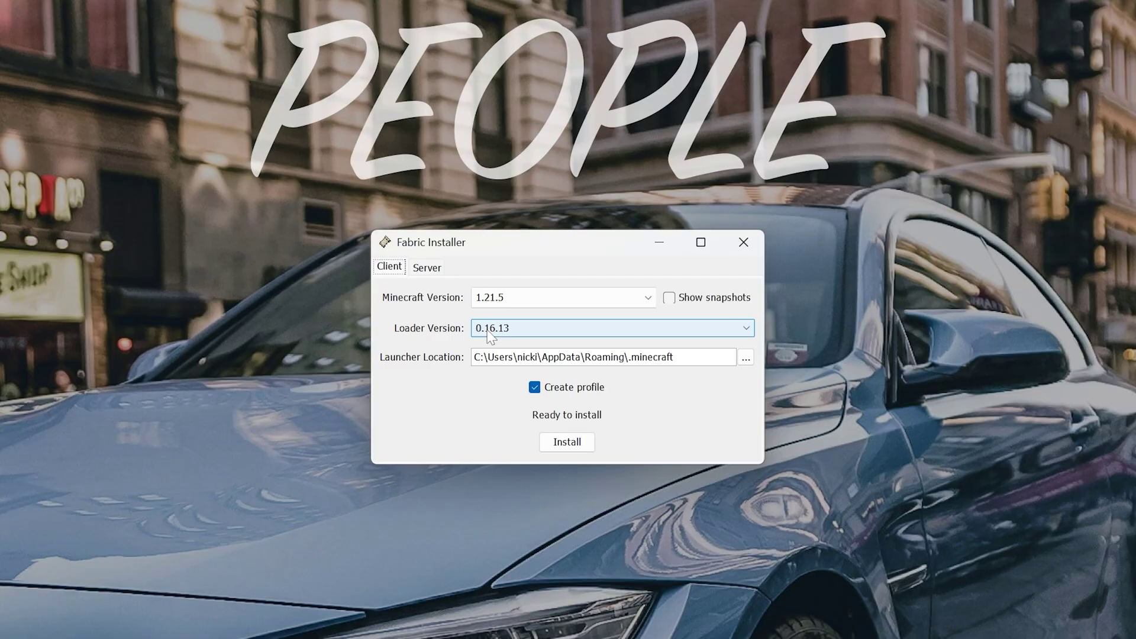
Step: Install the Fabric client for Minecraft 1.21.5 with loader 0.16.13, and close the installer
click(508, 300)
click(496, 316)
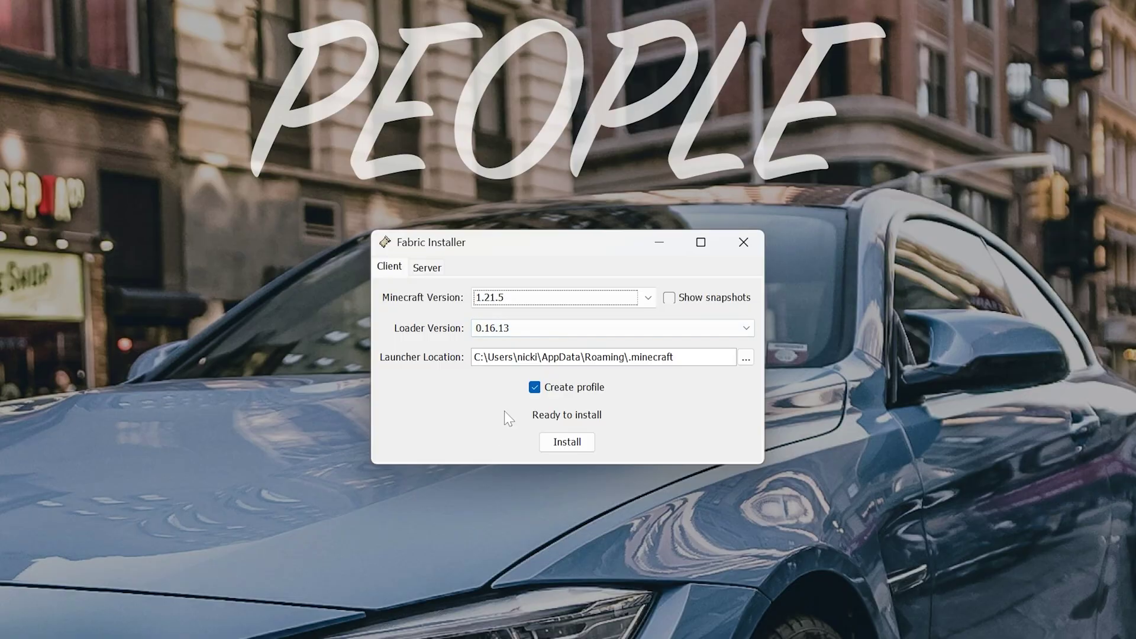
click(578, 449)
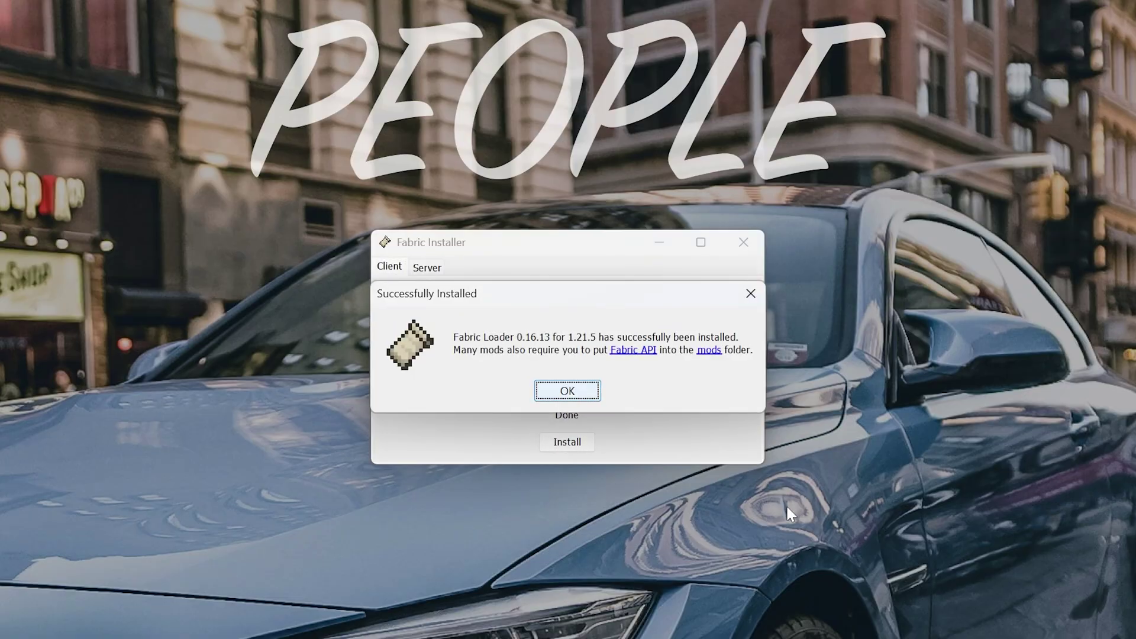
click(567, 391)
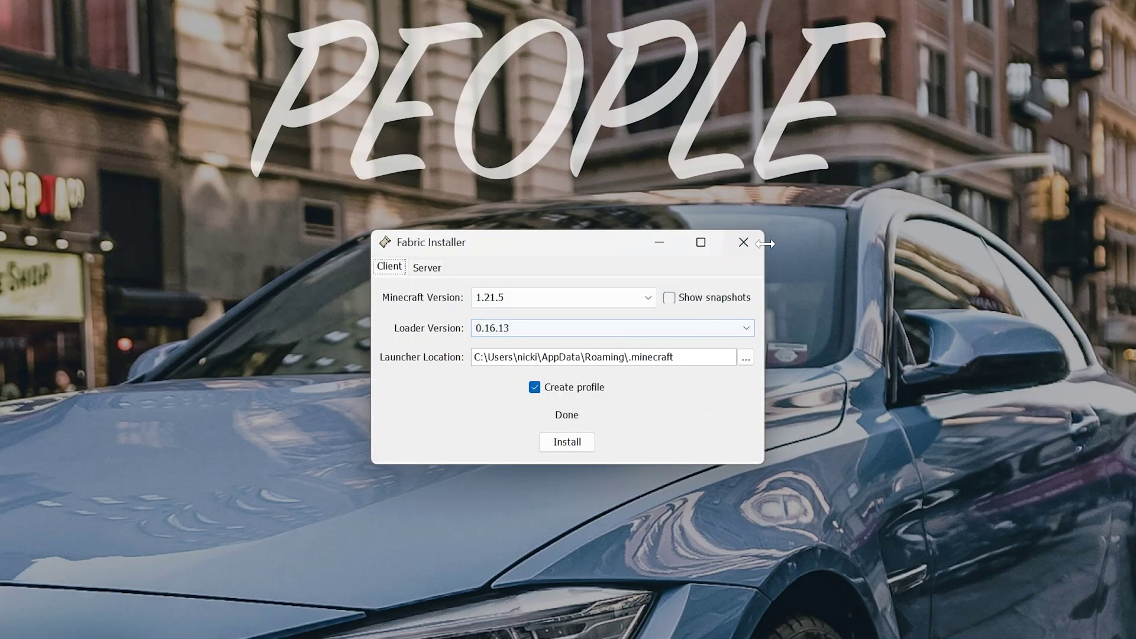
click(743, 242)
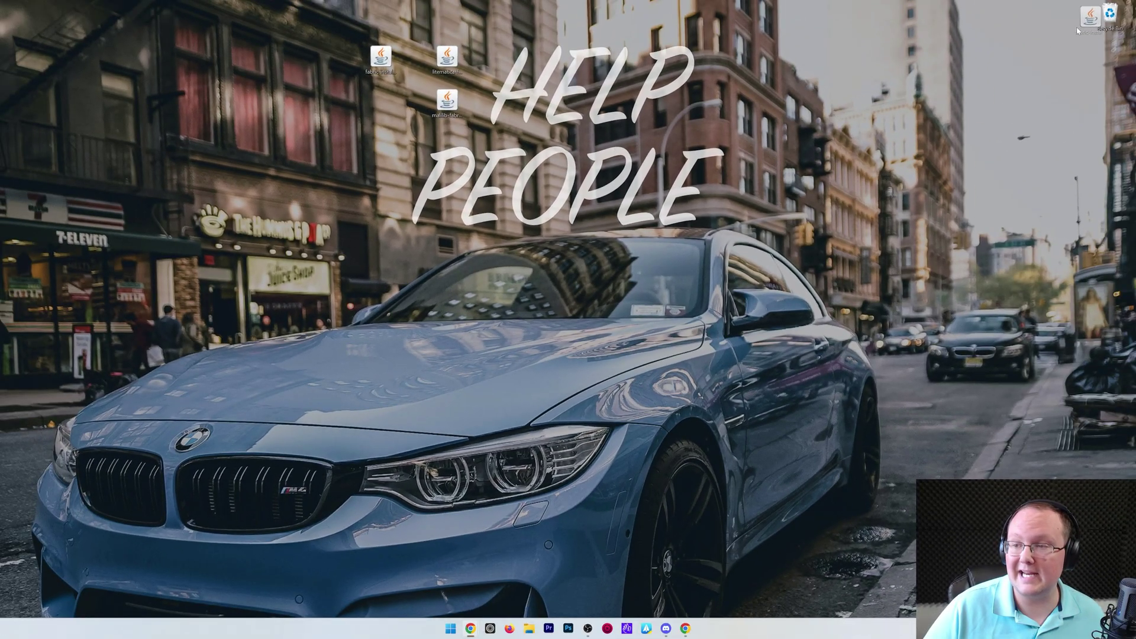
Step: Move the Fabric installer to the Recycle Bin and arrange the Litematica and MaLiLib files side by side on the desktop
drag(380, 59, 314, 110)
drag(449, 97, 448, 55)
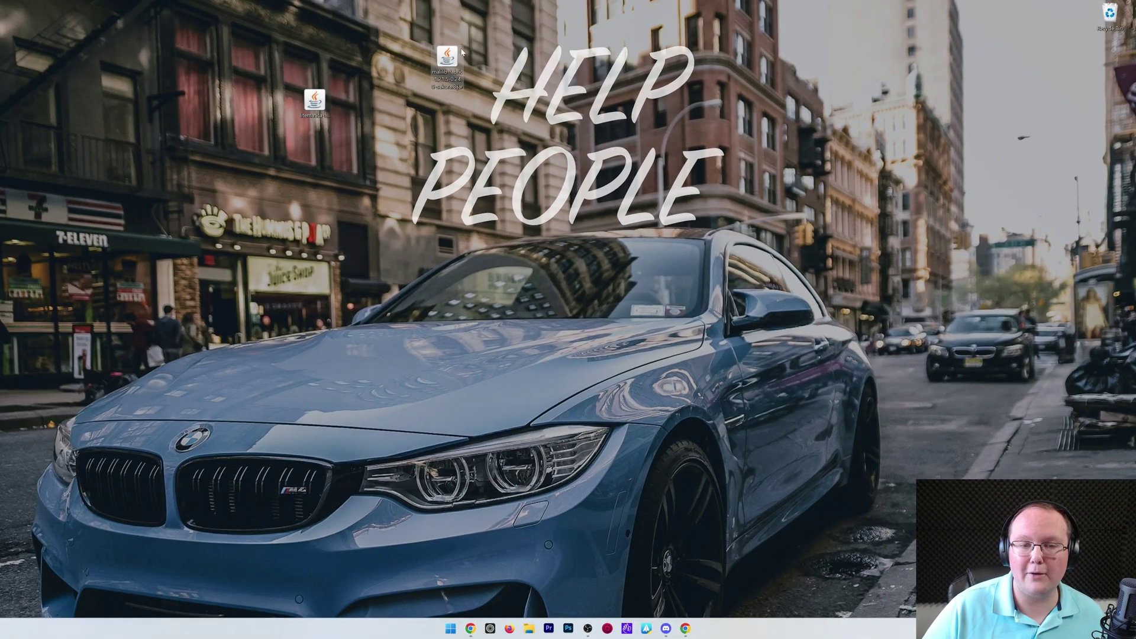
drag(314, 103, 414, 54)
click(484, 94)
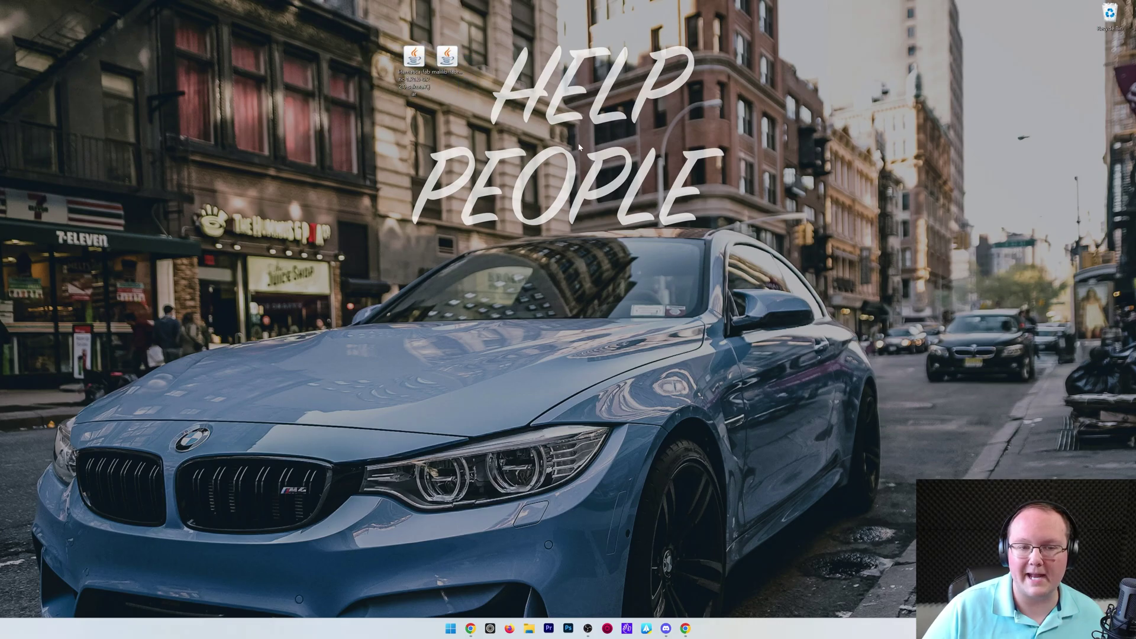
Step: Switch to the Minecraft Launcher and show the Java Edition installations with modded versions included
click(453, 631)
click(588, 402)
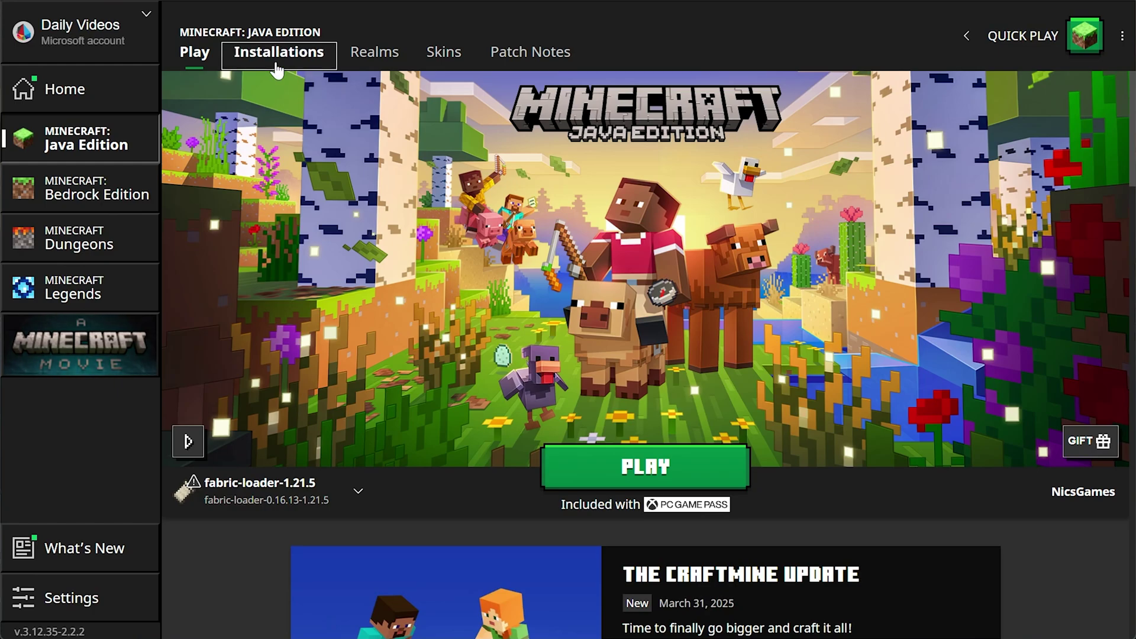
click(409, 197)
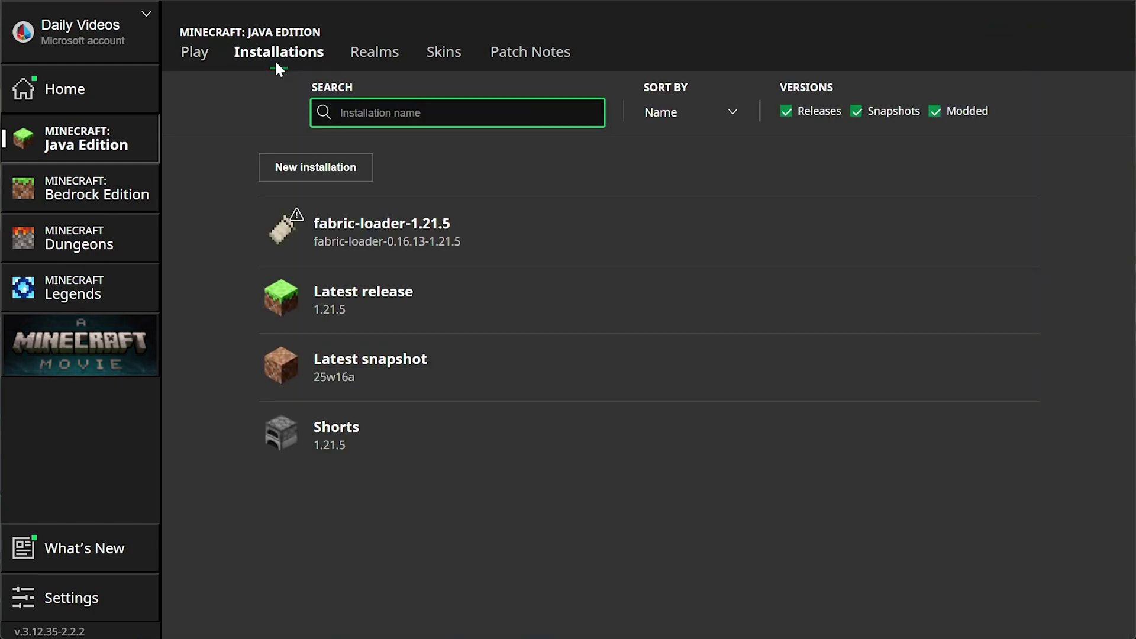
click(950, 118)
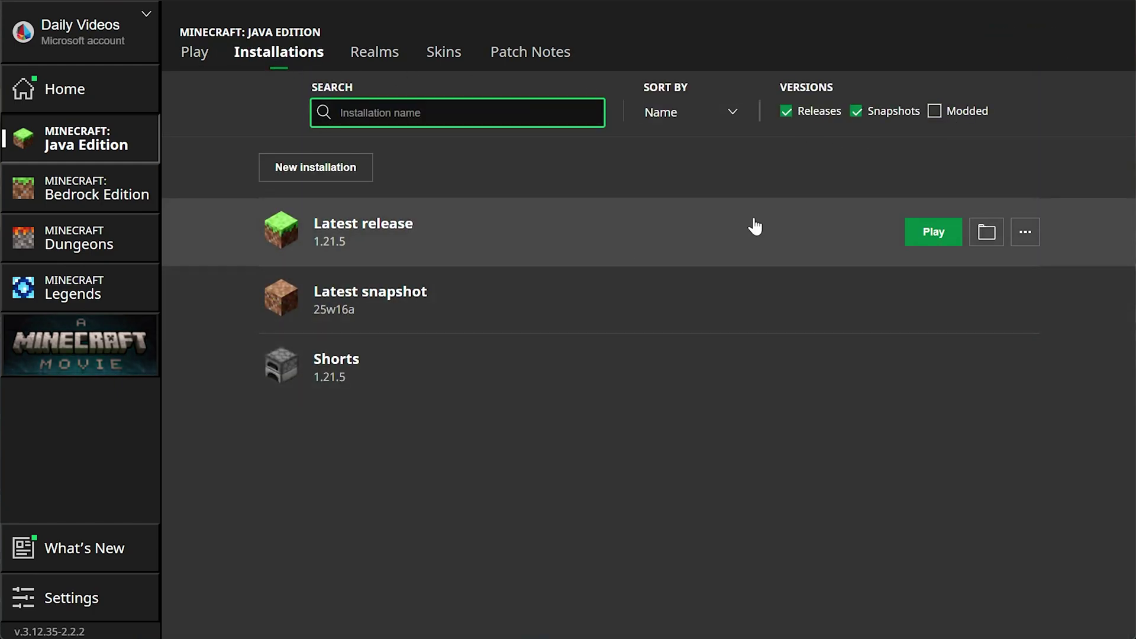
click(933, 111)
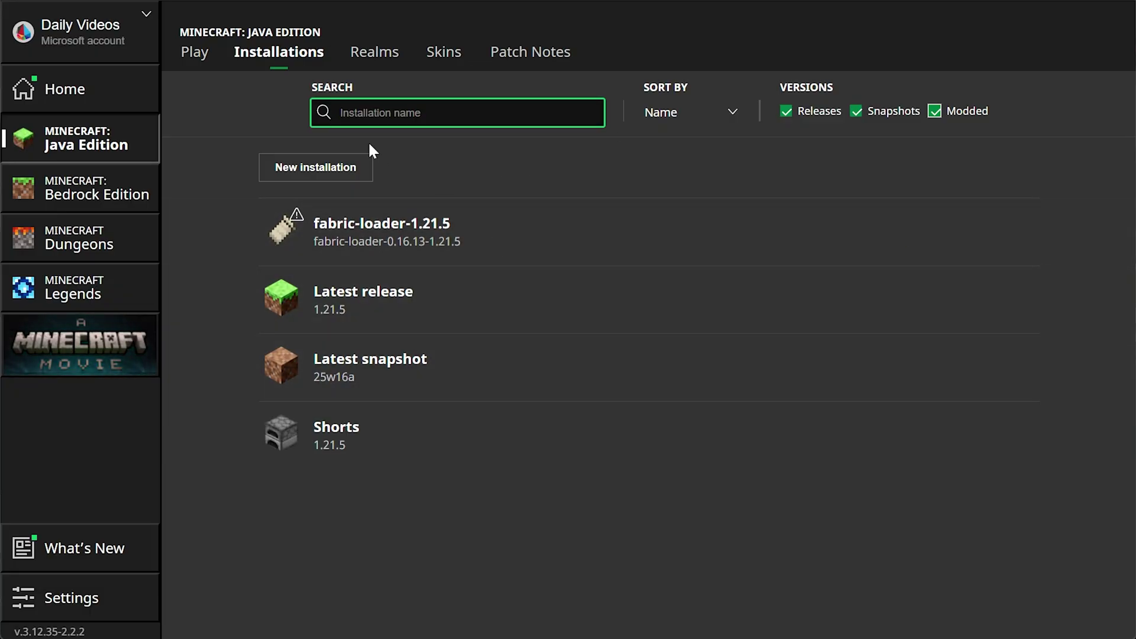
Step: Create an installation named SimpleGameHosting.com using release fabric-loader-0.16.13-1.21.5 with a resolution of 2560 × 1440
click(353, 158)
click(484, 176)
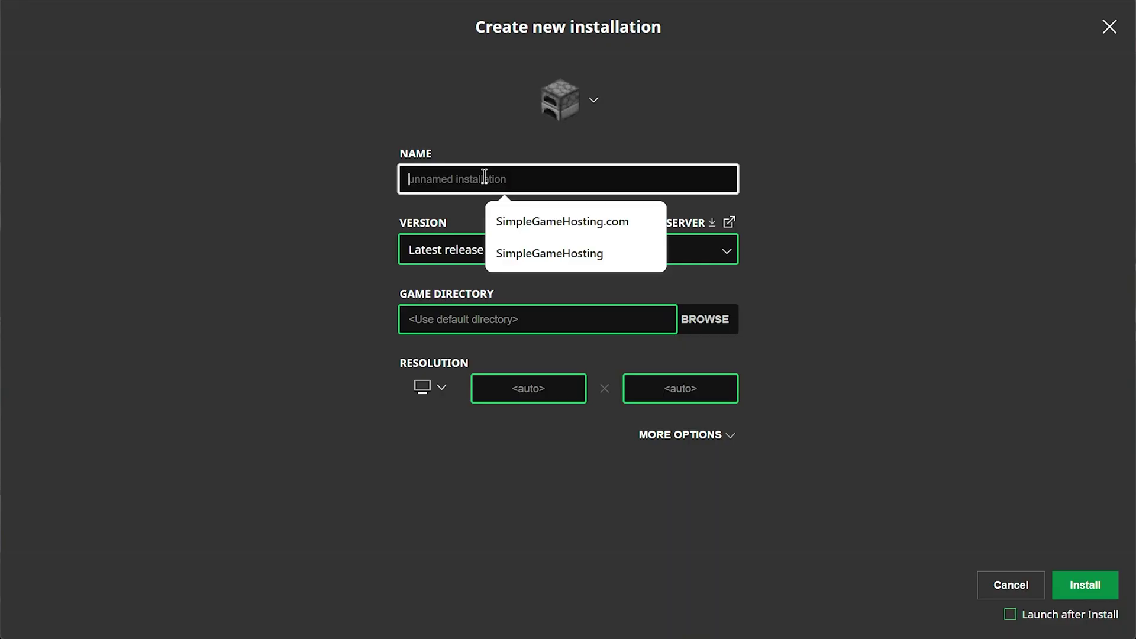
click(559, 220)
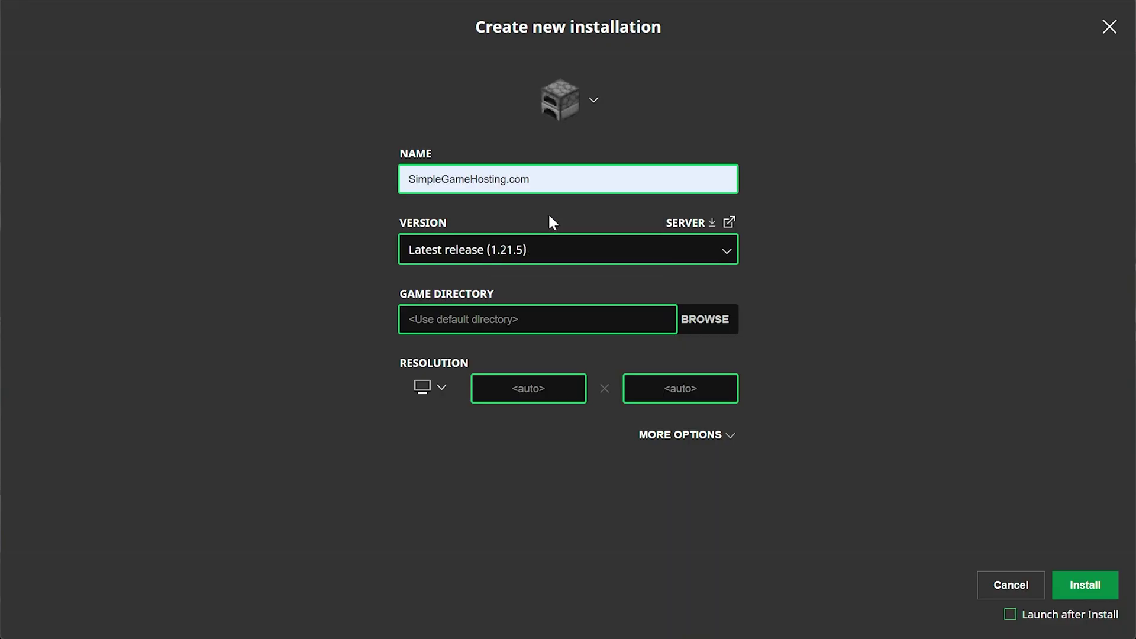
click(551, 244)
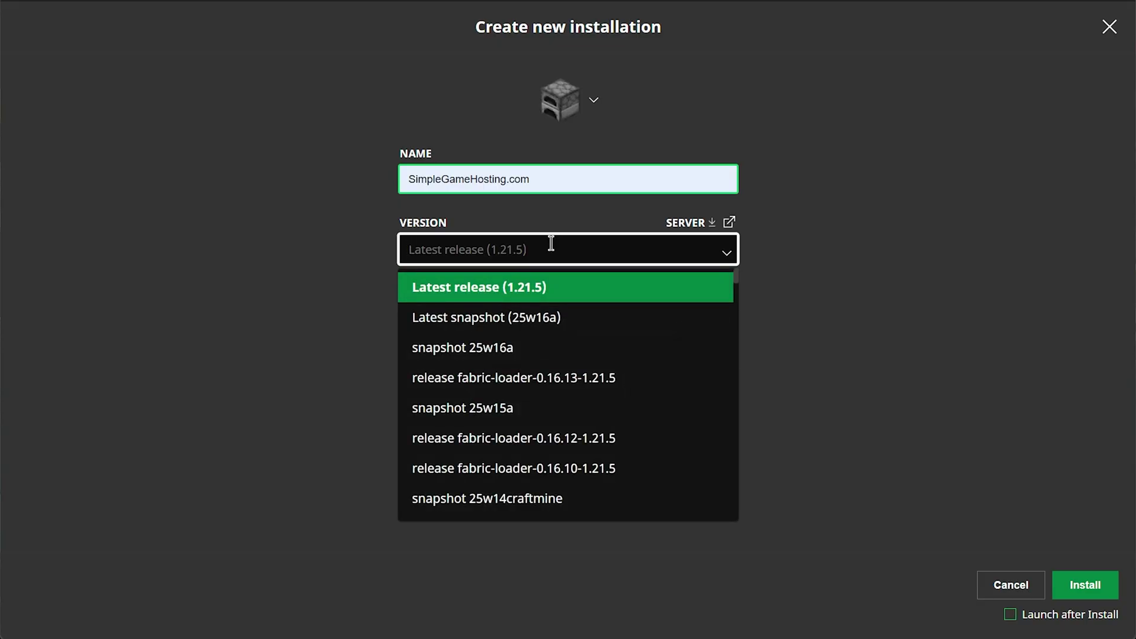
click(592, 383)
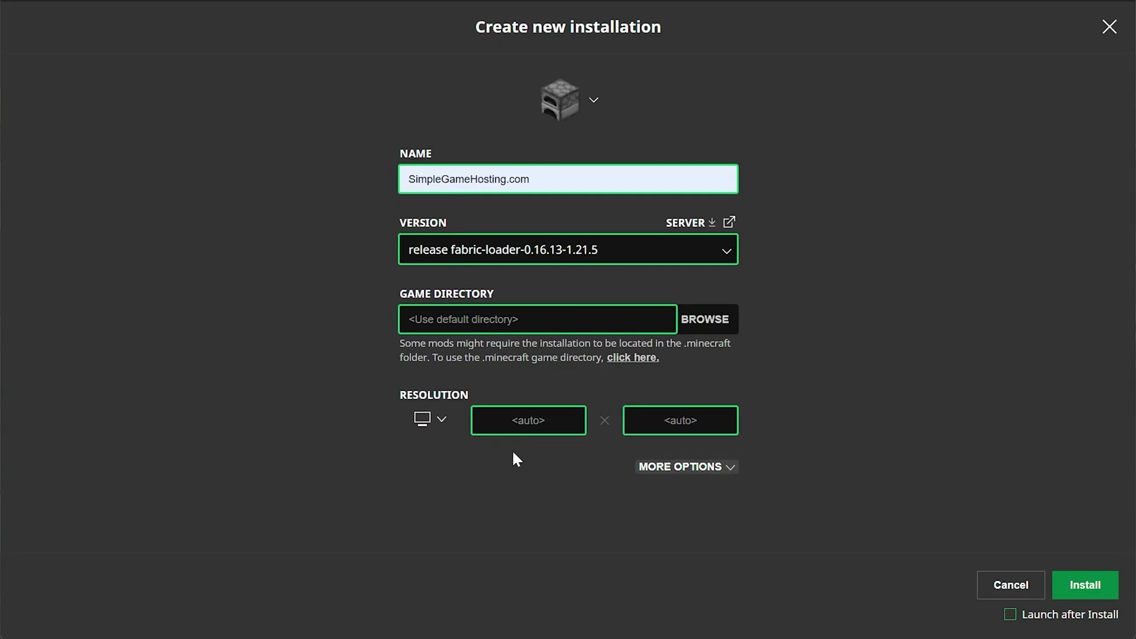
click(423, 420)
click(427, 385)
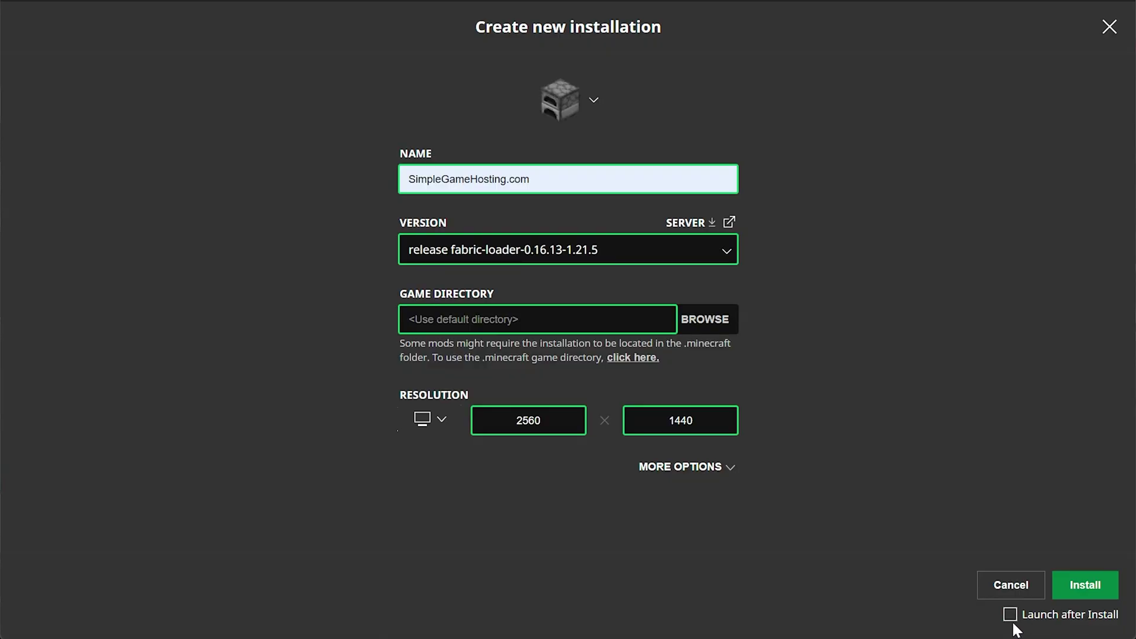
click(1105, 573)
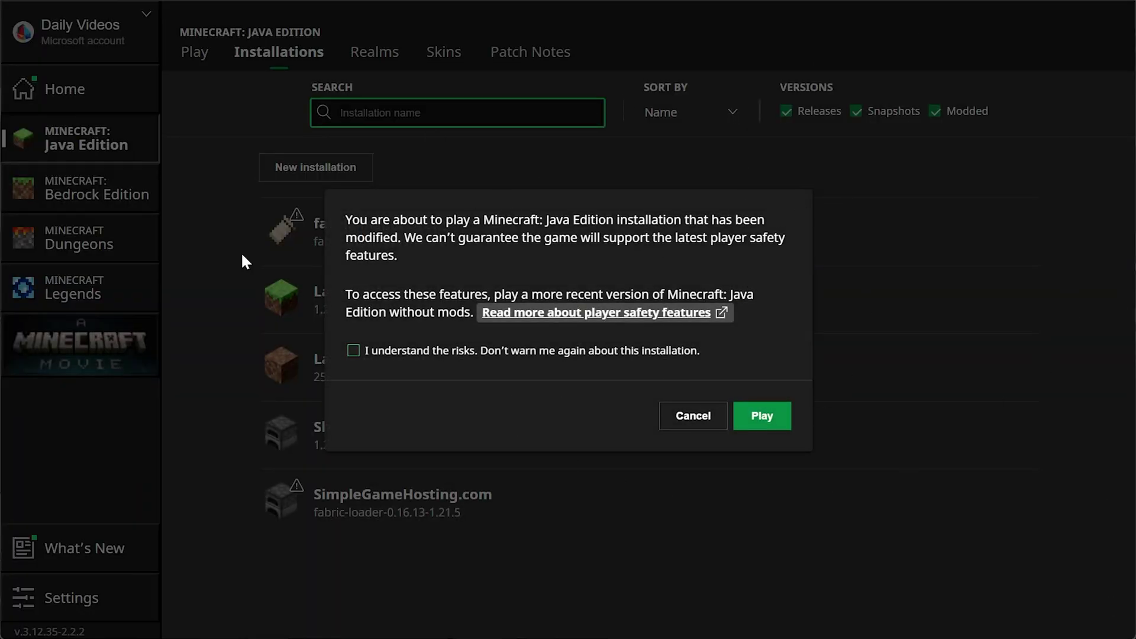
Step: Cancel launching the game, open the fabric-loader-1.21.5 installation's folder and remove the existing mods folder from it
click(663, 416)
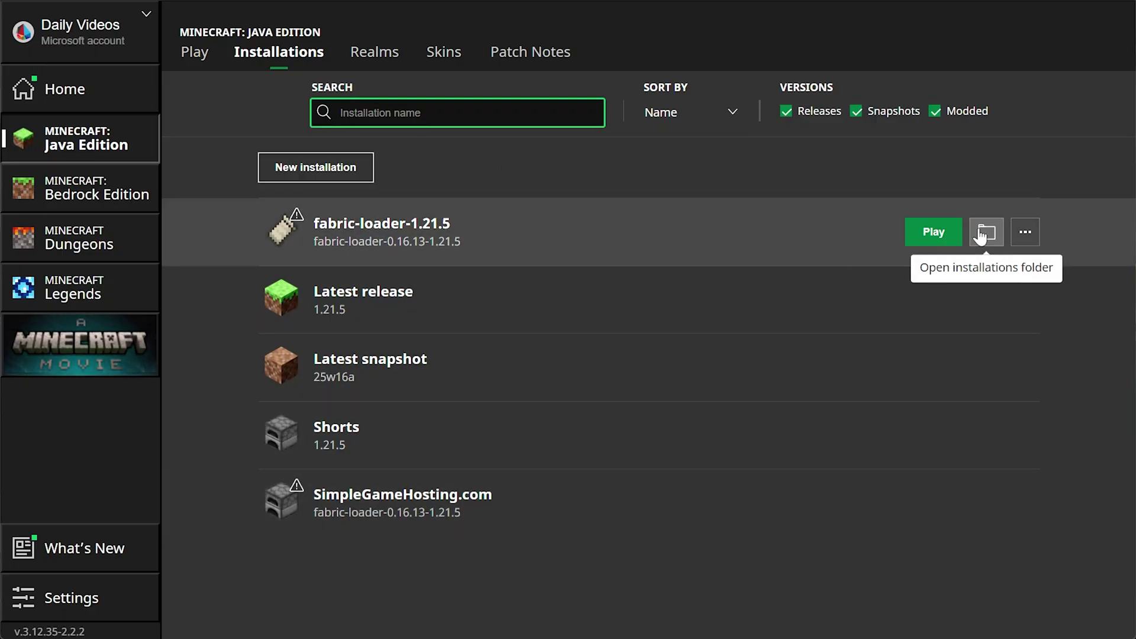
click(982, 268)
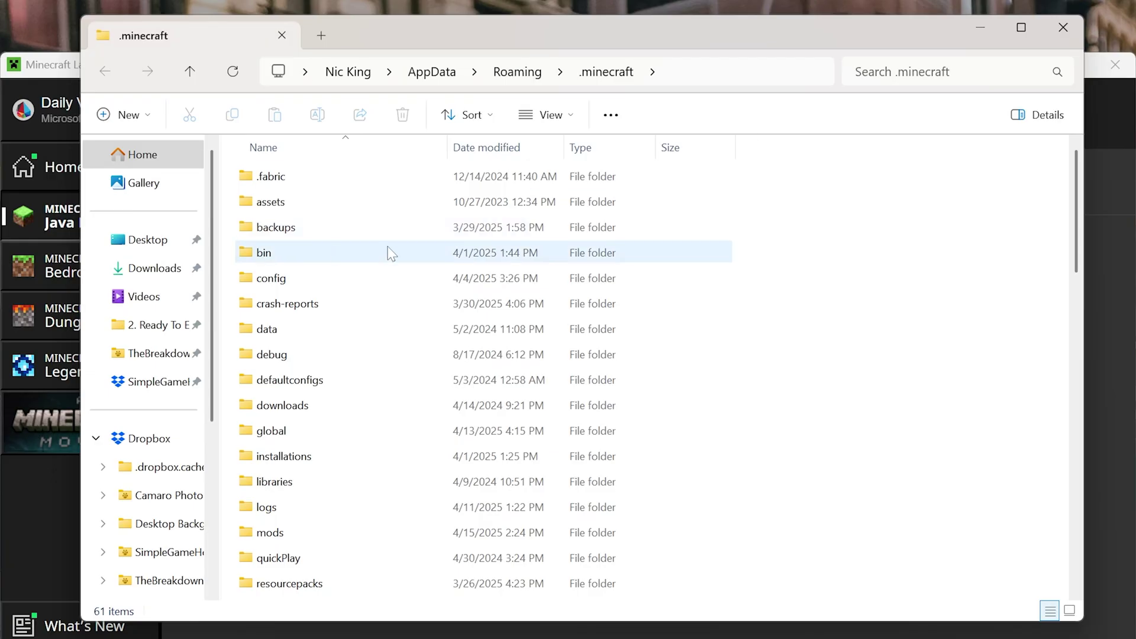
scroll(337, 518, down, 1)
drag(289, 467, 521, 448)
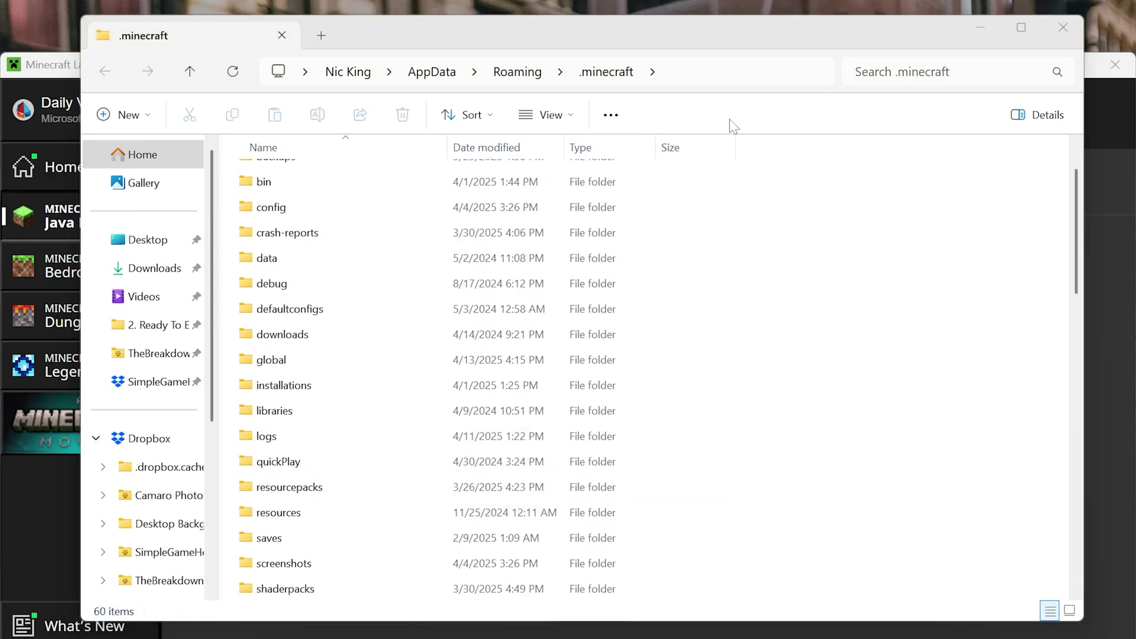
Step: Create a new folder named mods inside the .minecraft folder and open it
right_click(237, 168)
mouse_move(313, 305)
click(594, 309)
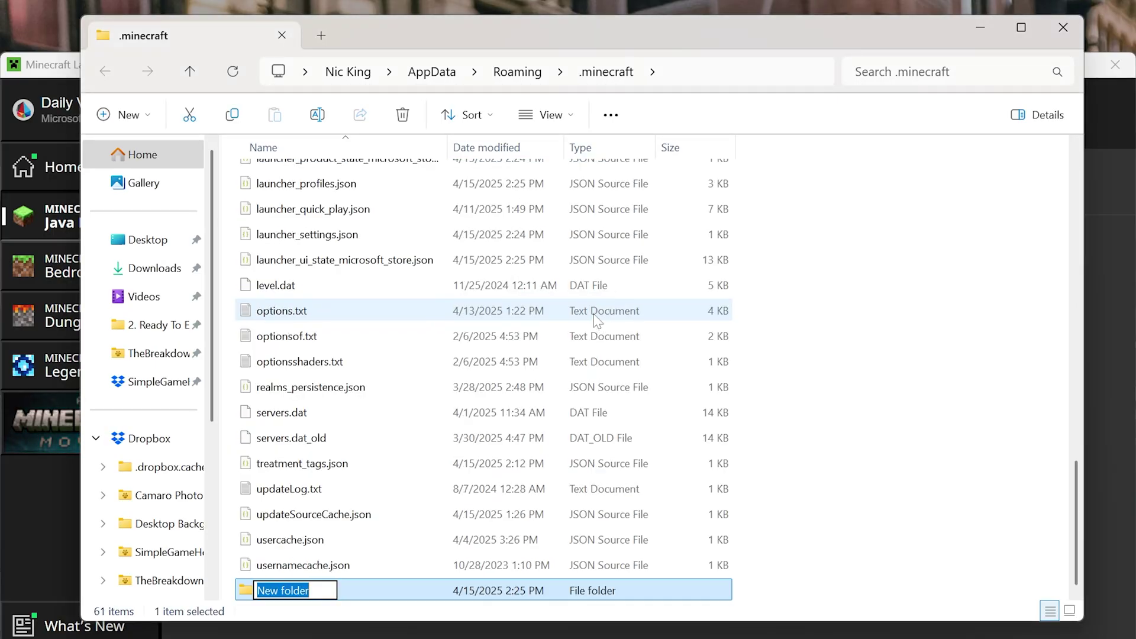
text(mods)
key(Return)
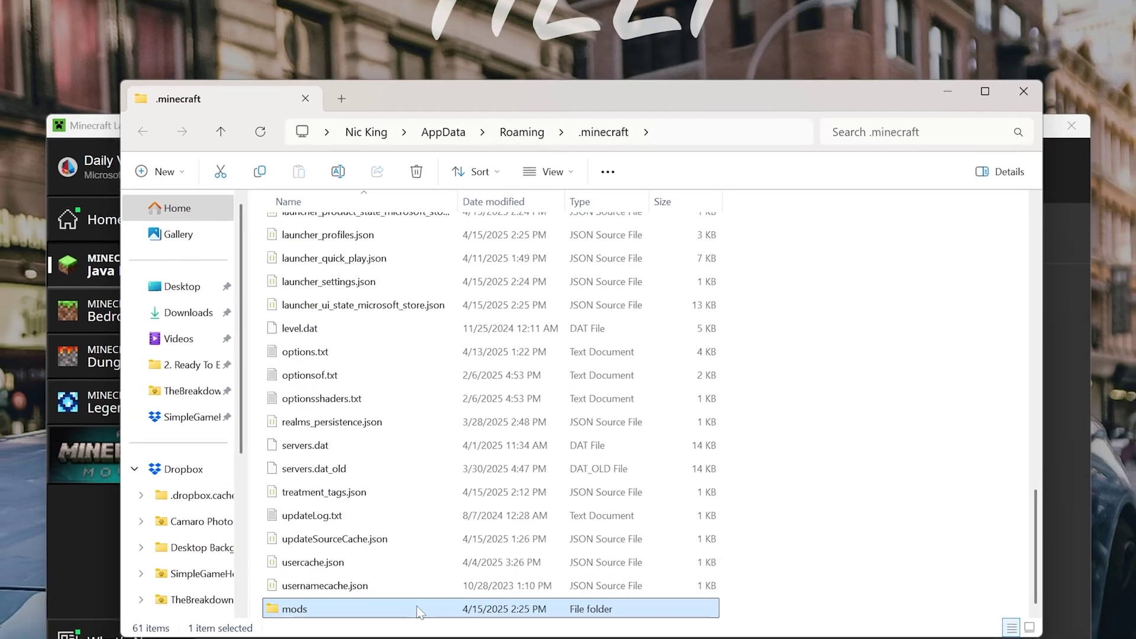
double_click(417, 589)
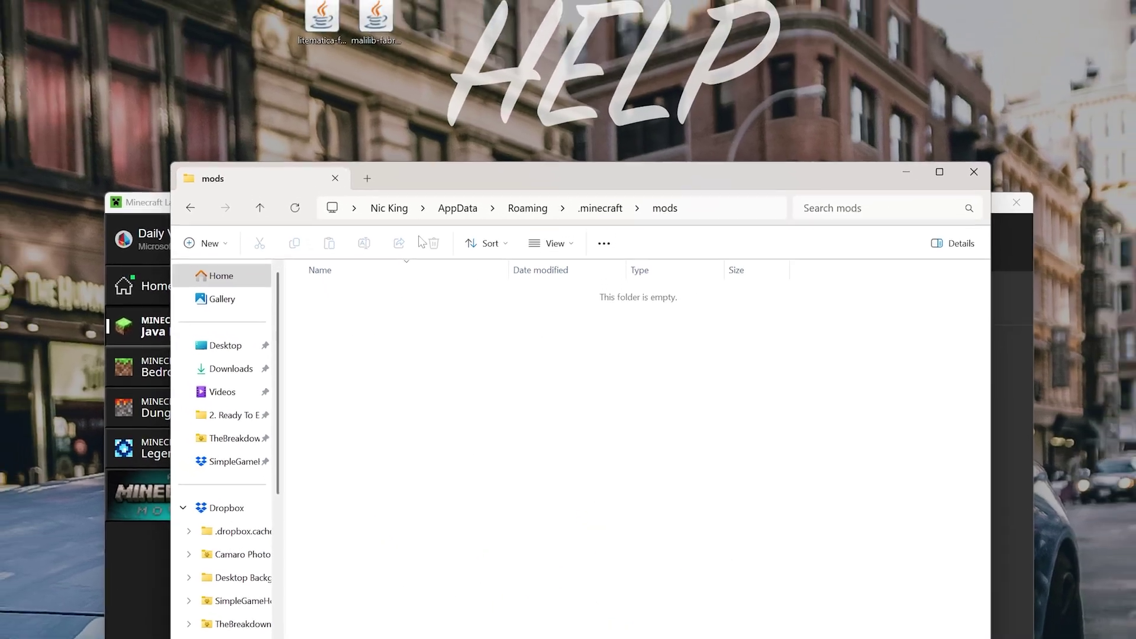
Step: Move the Litematica and MaLiLib files from the desktop into the mods folder, and close the folder window
drag(380, 56, 462, 403)
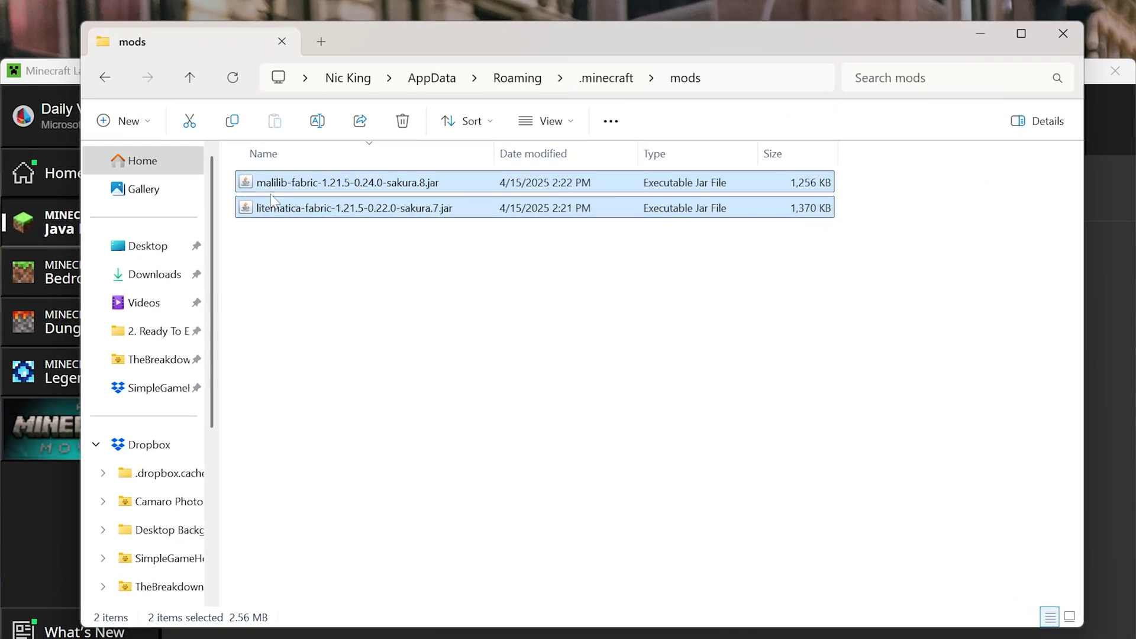
click(307, 269)
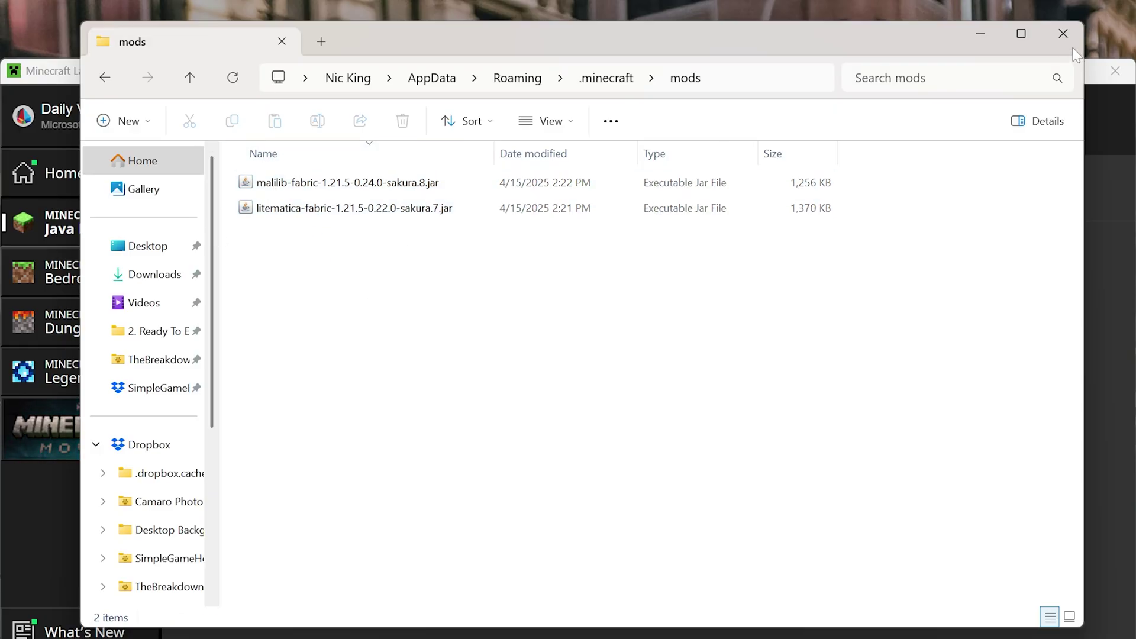
click(1063, 34)
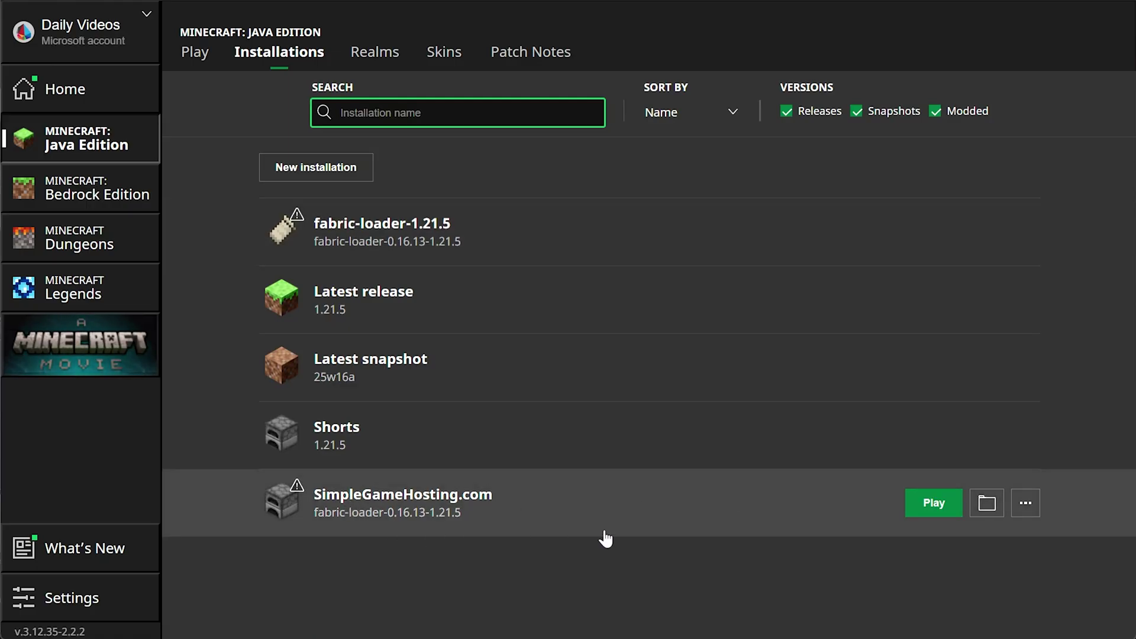
Step: Launch the SimpleGameHosting.com installation despite the modded-game risk and load the existing singleplayer world
click(917, 516)
click(737, 421)
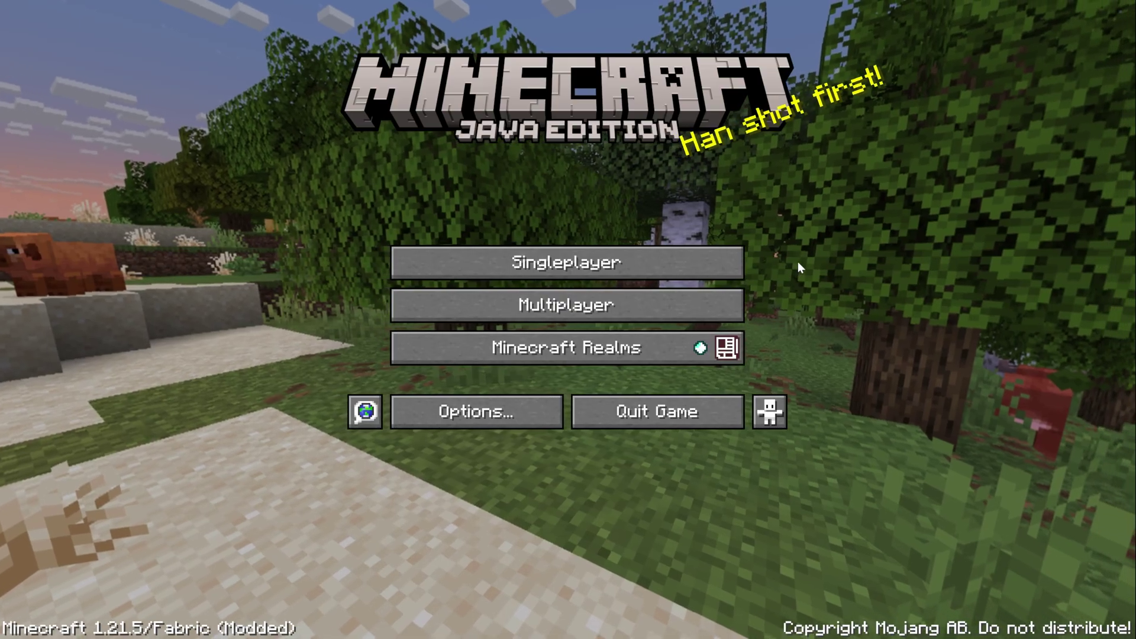
click(698, 262)
click(357, 114)
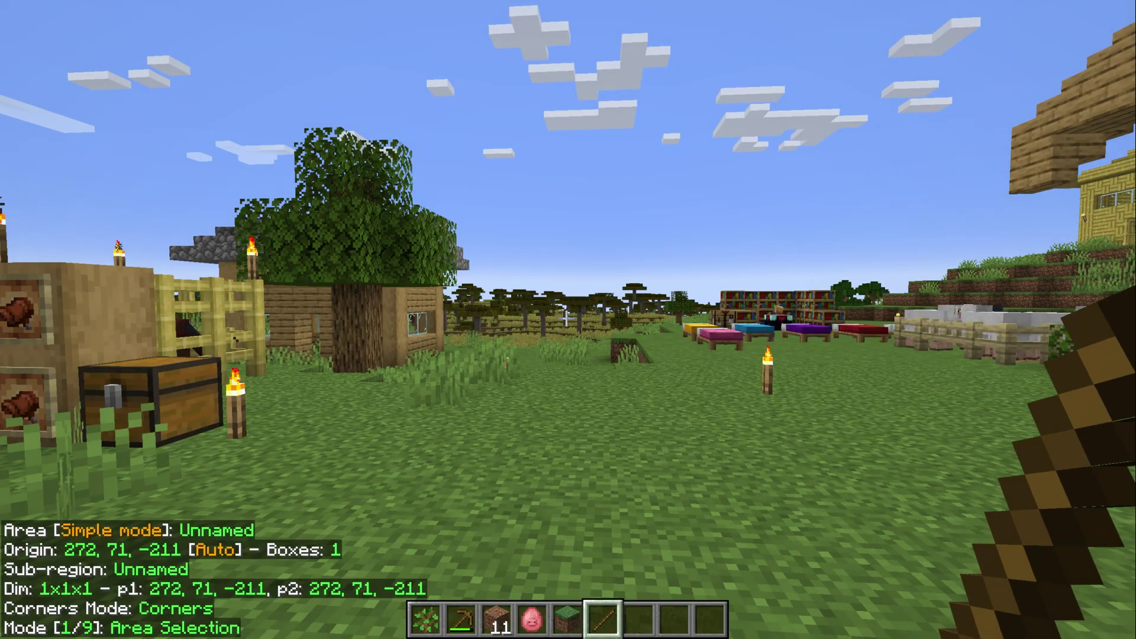
Step: Set the area selection's corners on the grass at 287, 71, -210 and on the house's cobblestone wall at 284, 74, -205
key(w)
key(w)
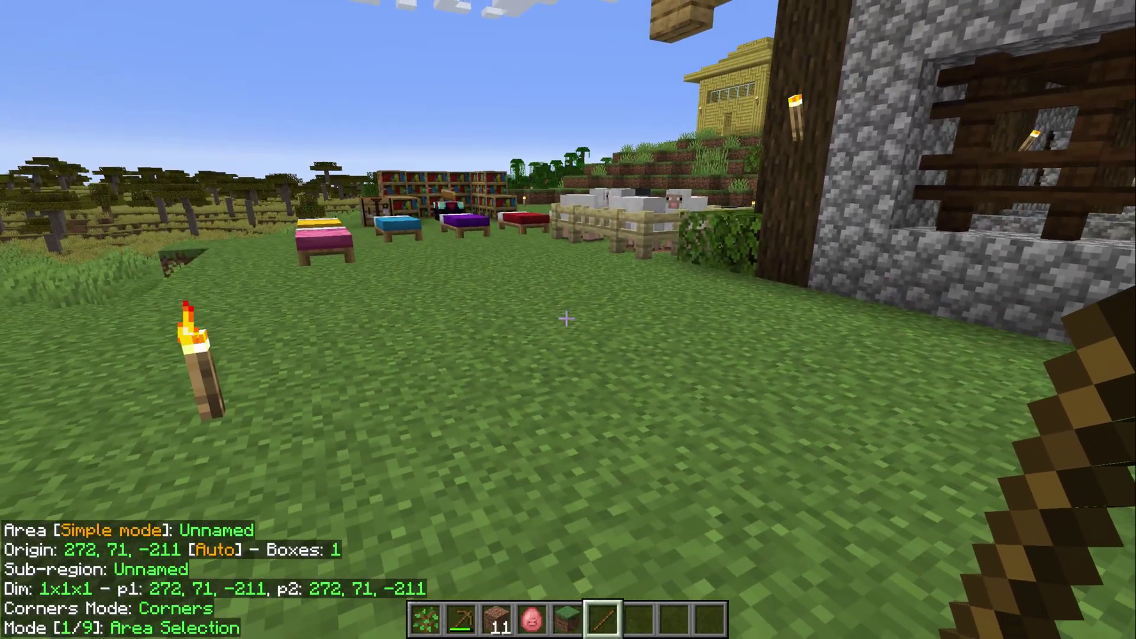
key(w)
key(w)
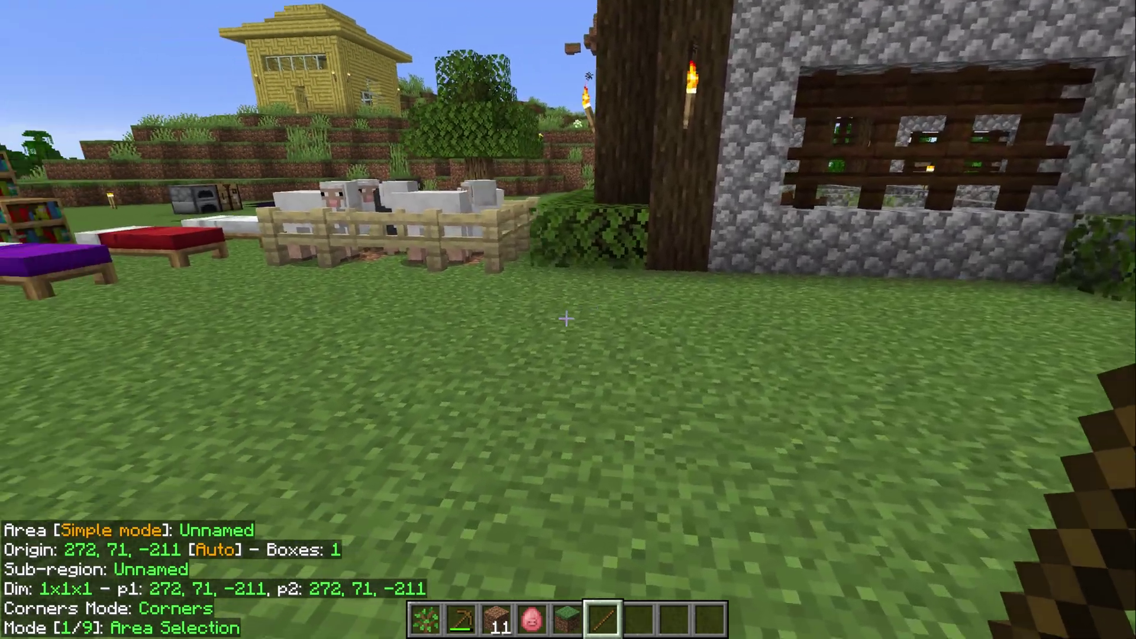
click(566, 319)
key(s)
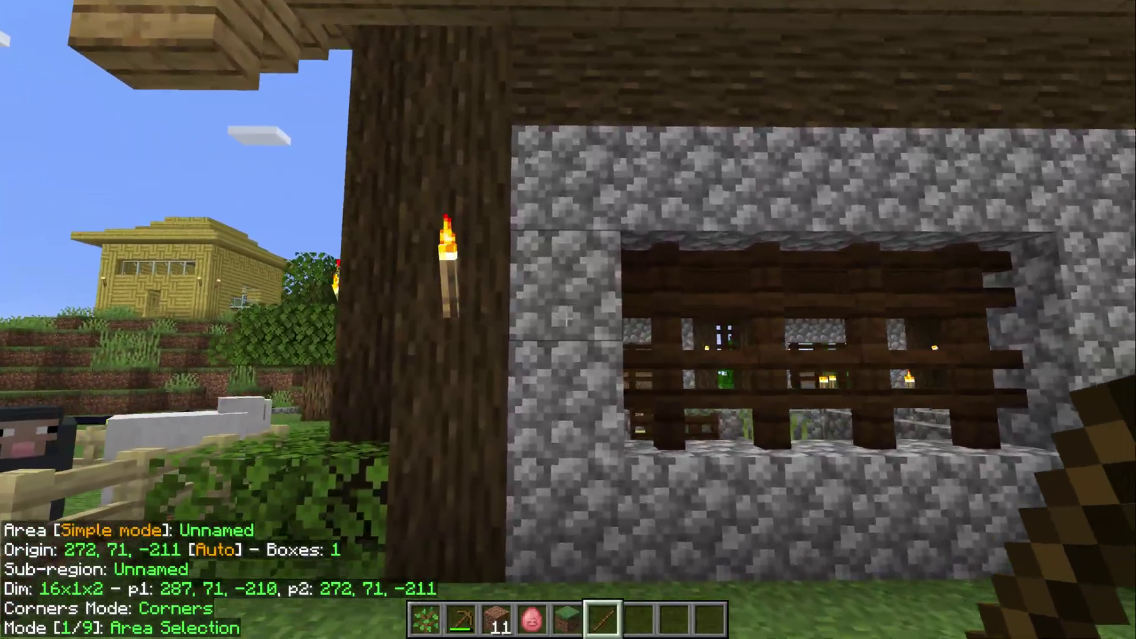
right_click(566, 319)
key(s)
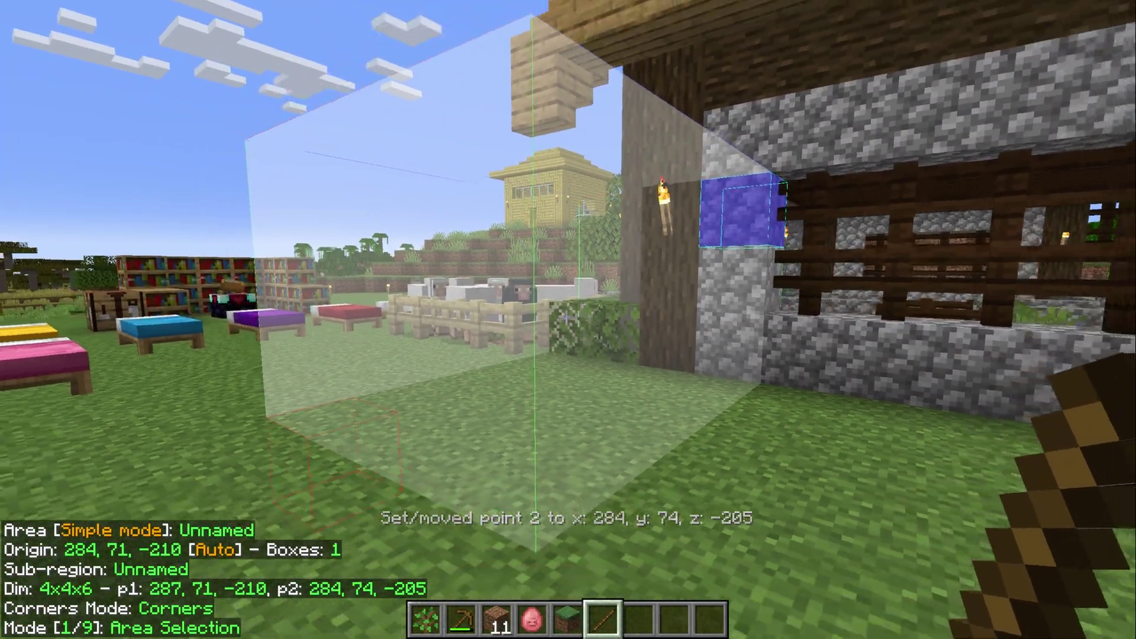
Step: View the Litematica main screen and cycle through the tool modes, including Fill, Paste Schematic in world and Move
key(m)
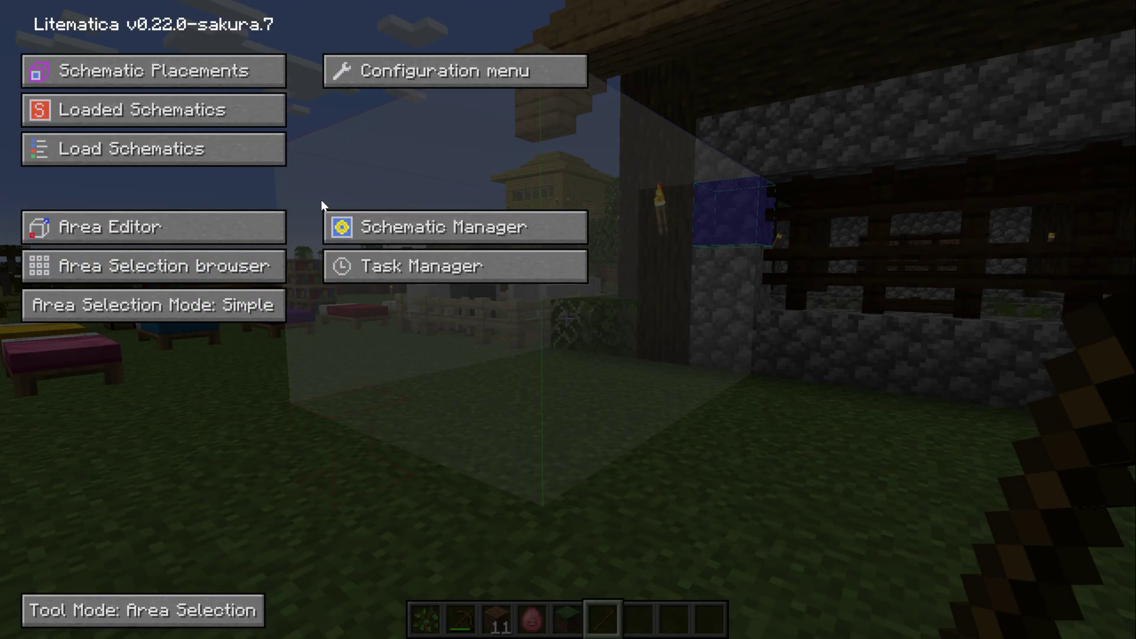
key(Escape)
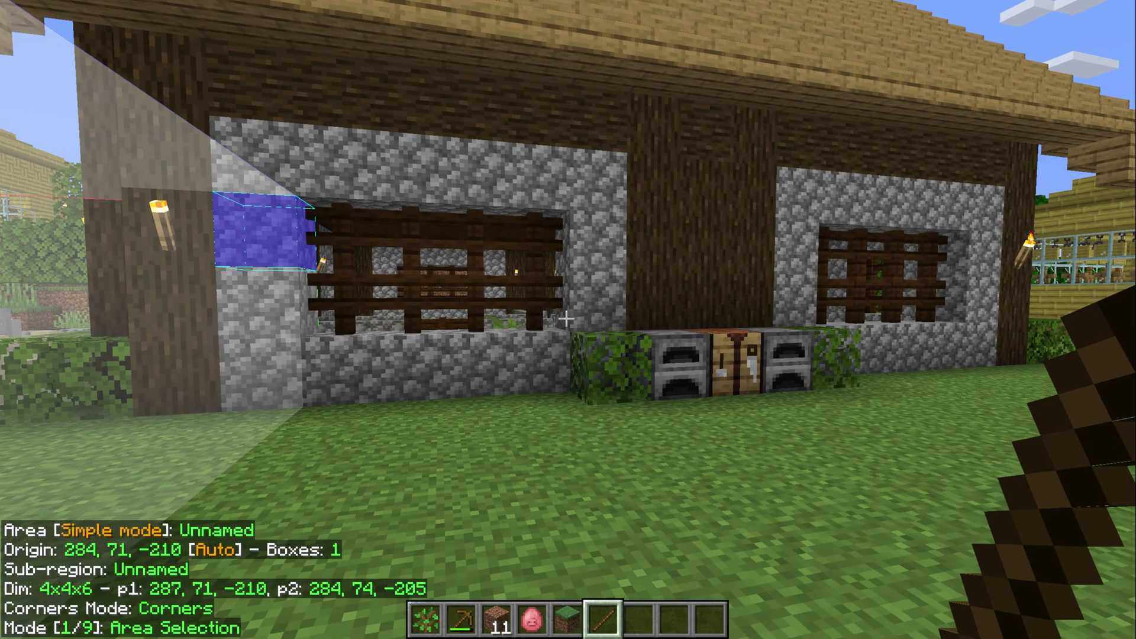
ctrl+scroll(566, 319, down, 1)
ctrl+scroll(566, 319, down, 2)
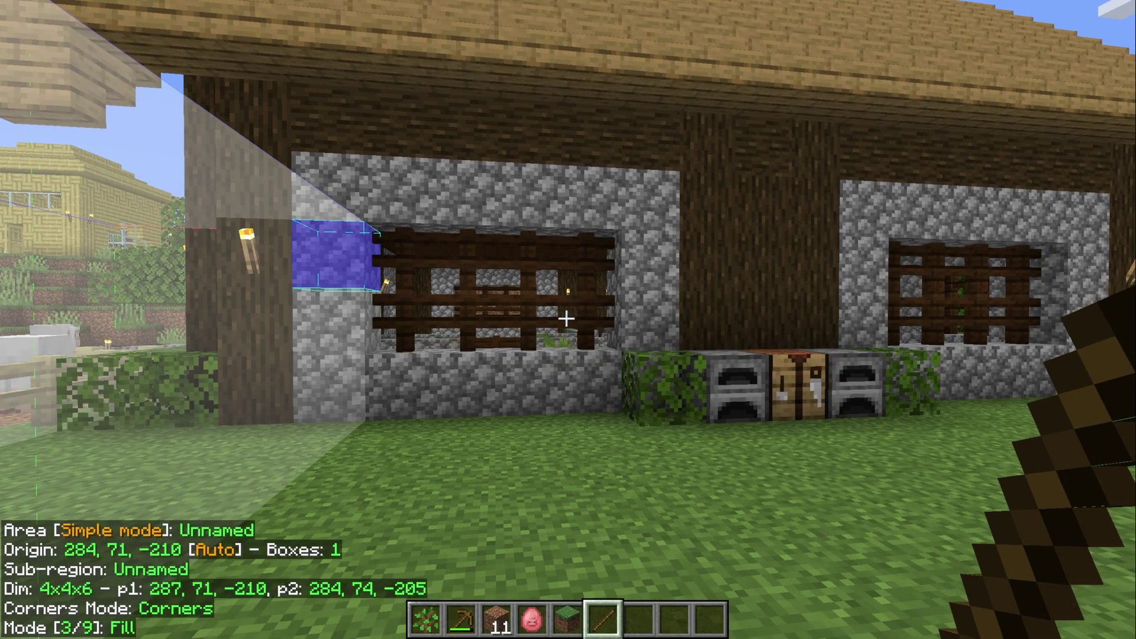
scroll(566, 319, down, 1)
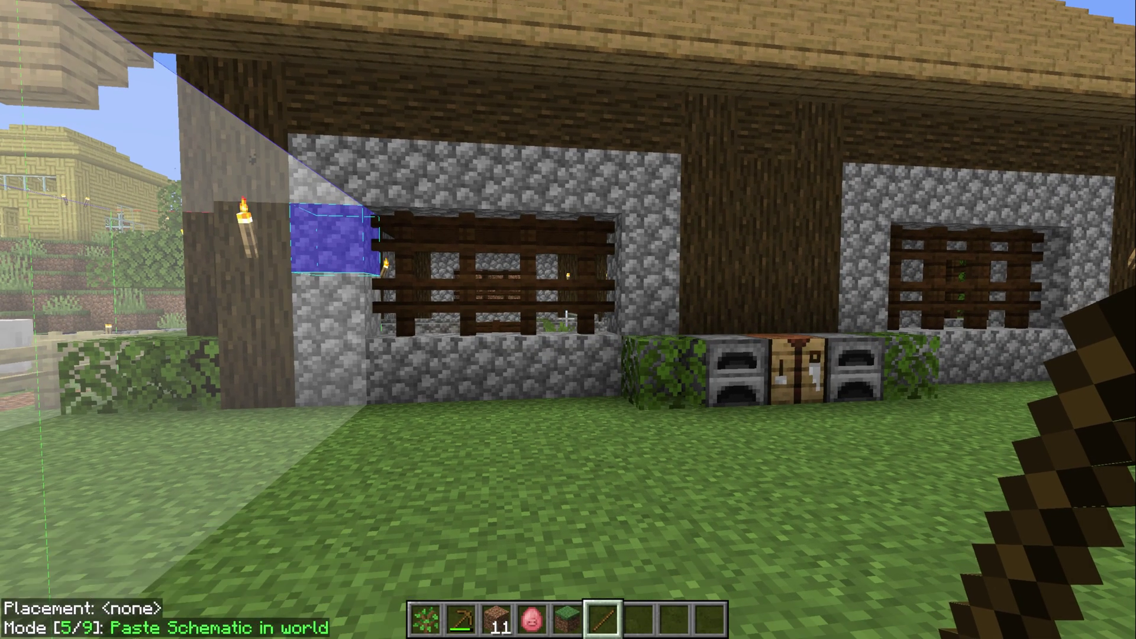
scroll(566, 319, down, 1)
scroll(566, 319, down, 3)
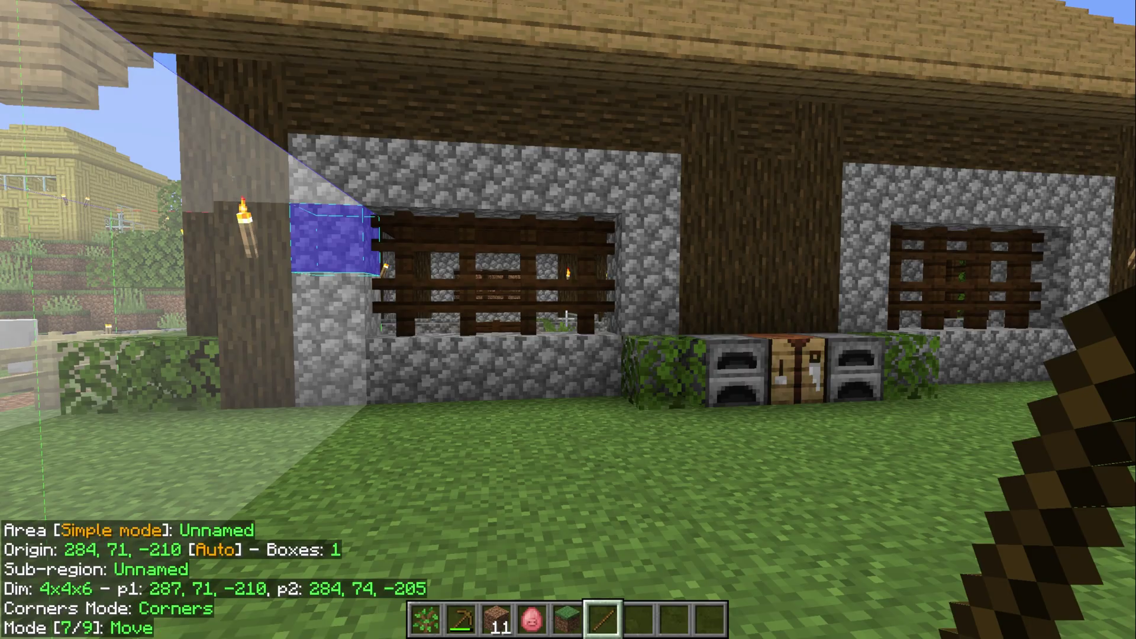
scroll(566, 319, down, 1)
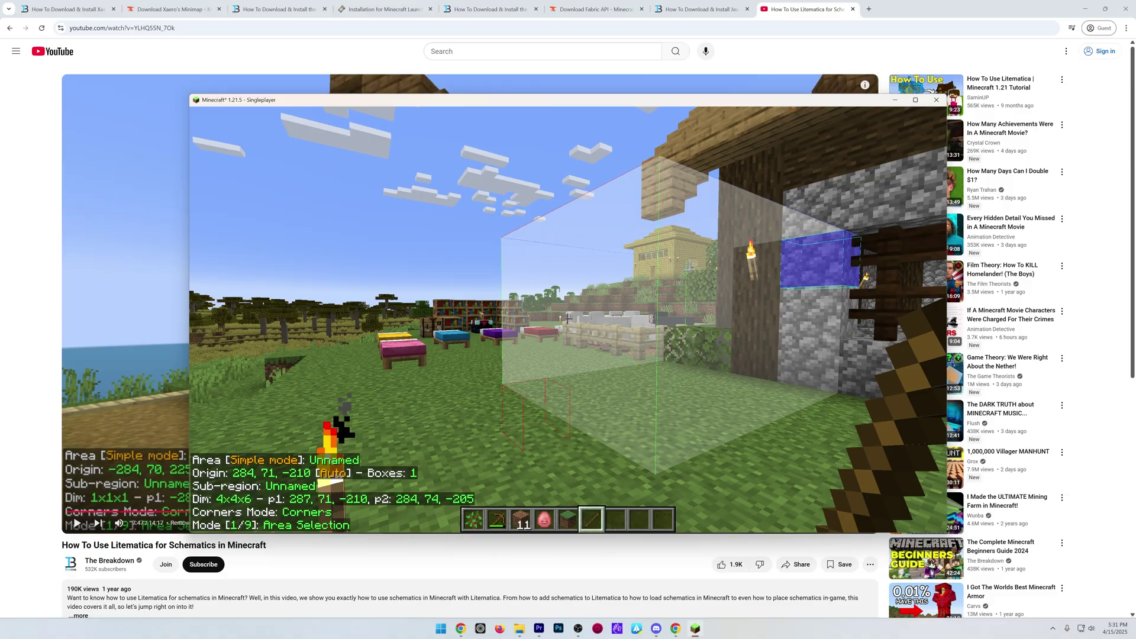
Step: Pause the game, view the "How To Use Litematica for Schematics in Minecraft" video page in the browser, and return to the game
key(Escape)
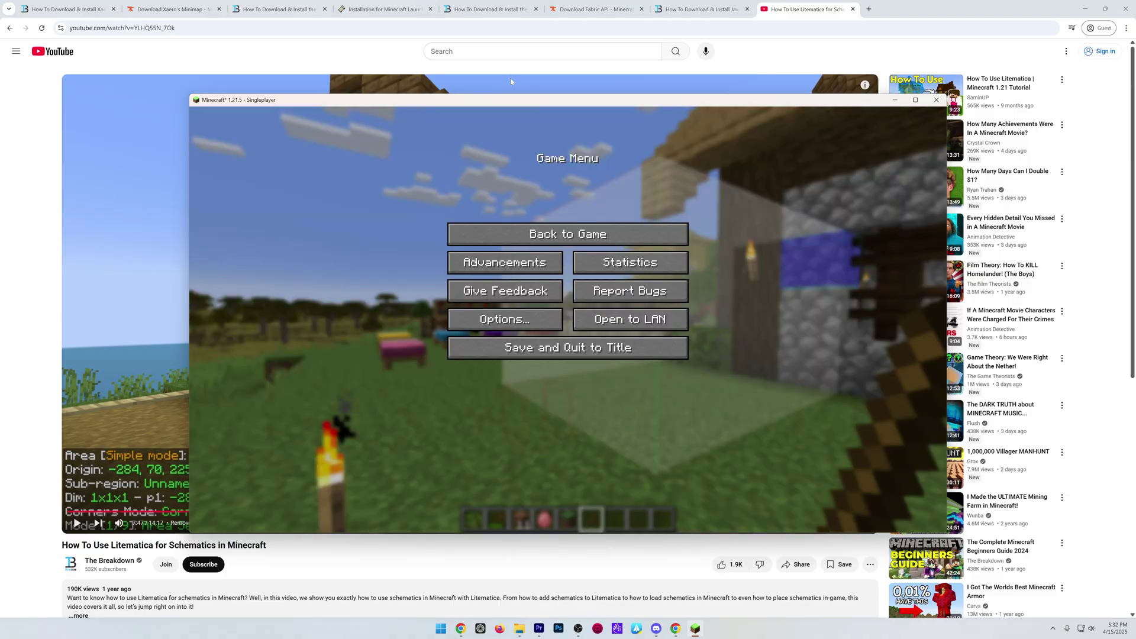
key(alt+Tab)
scroll(530, 243, down, 3)
scroll(530, 247, up, 3)
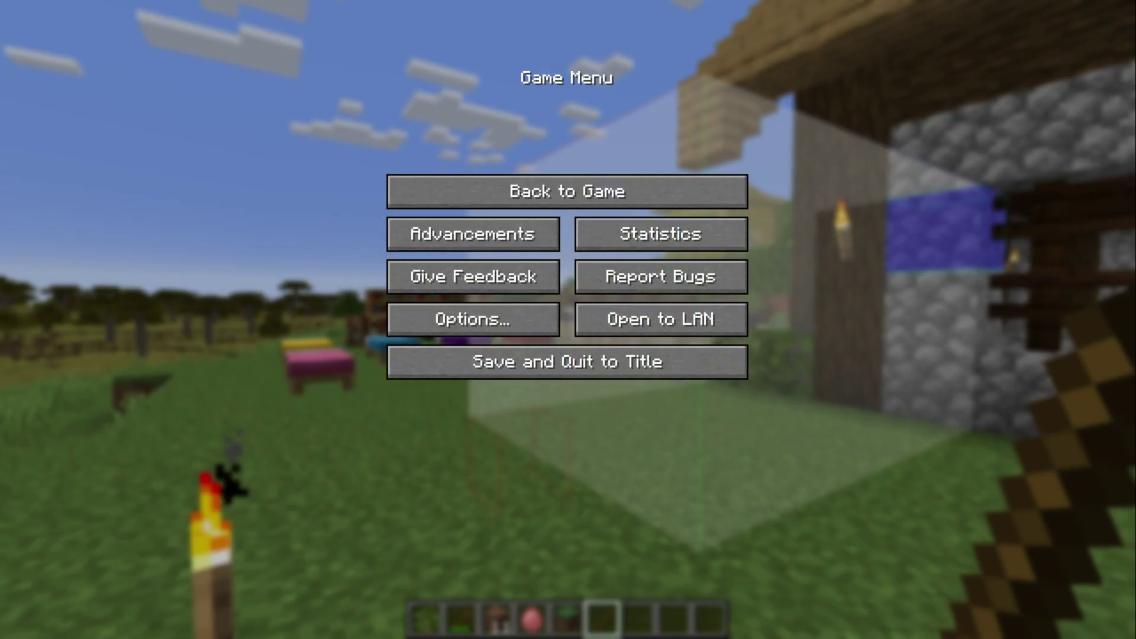
key(Escape)
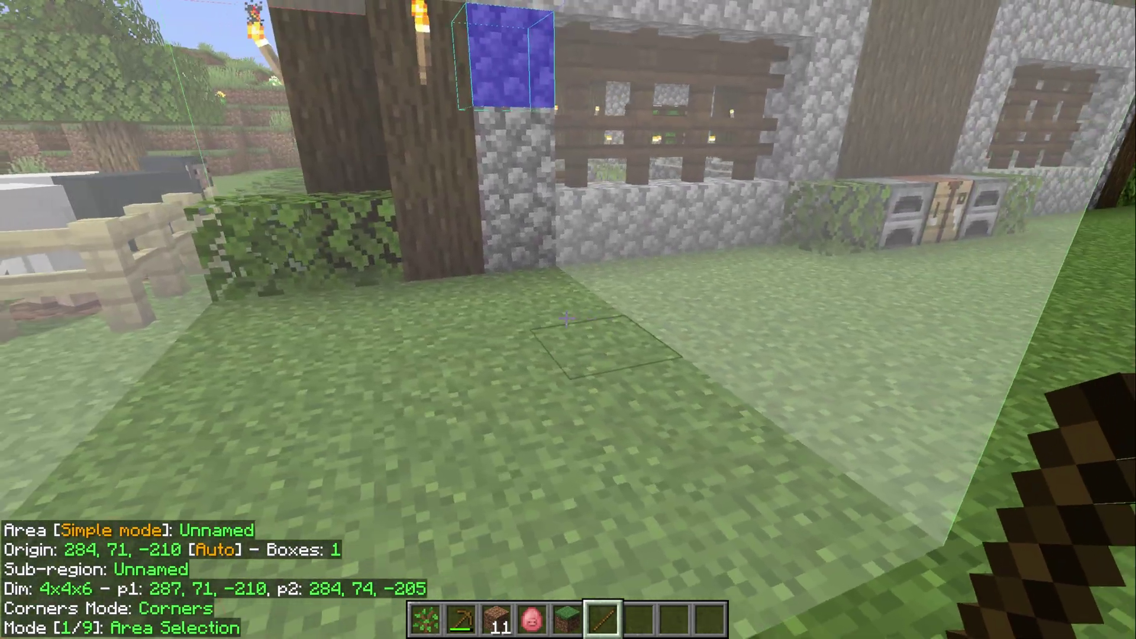
Step: View Litematica's Load Schematics screen and return to the mod's main screen
key(s)
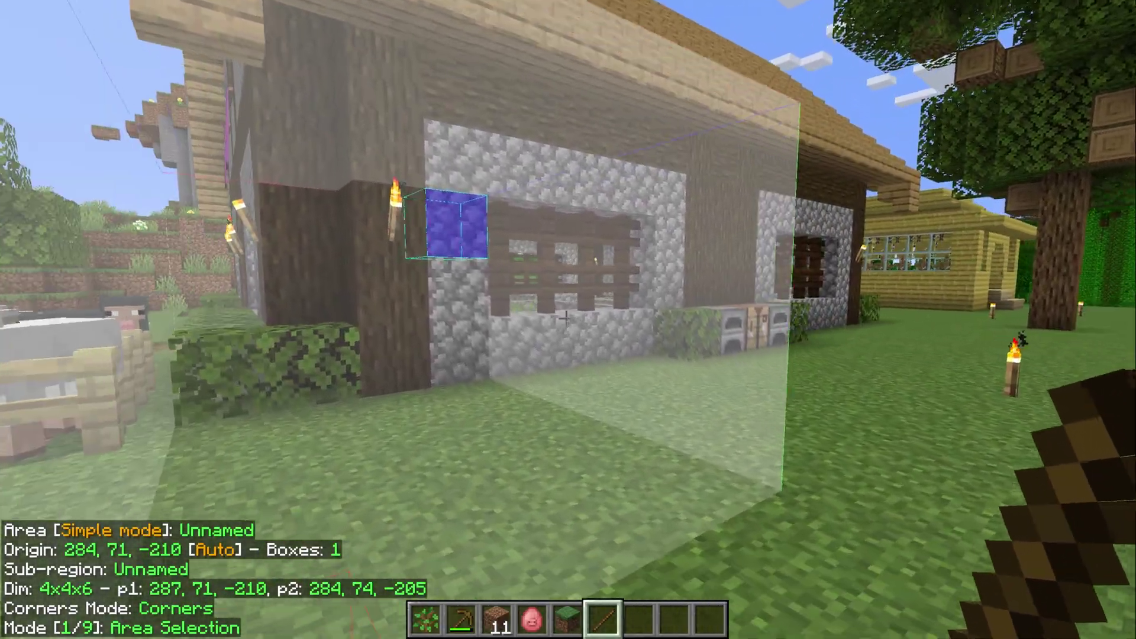
key(m)
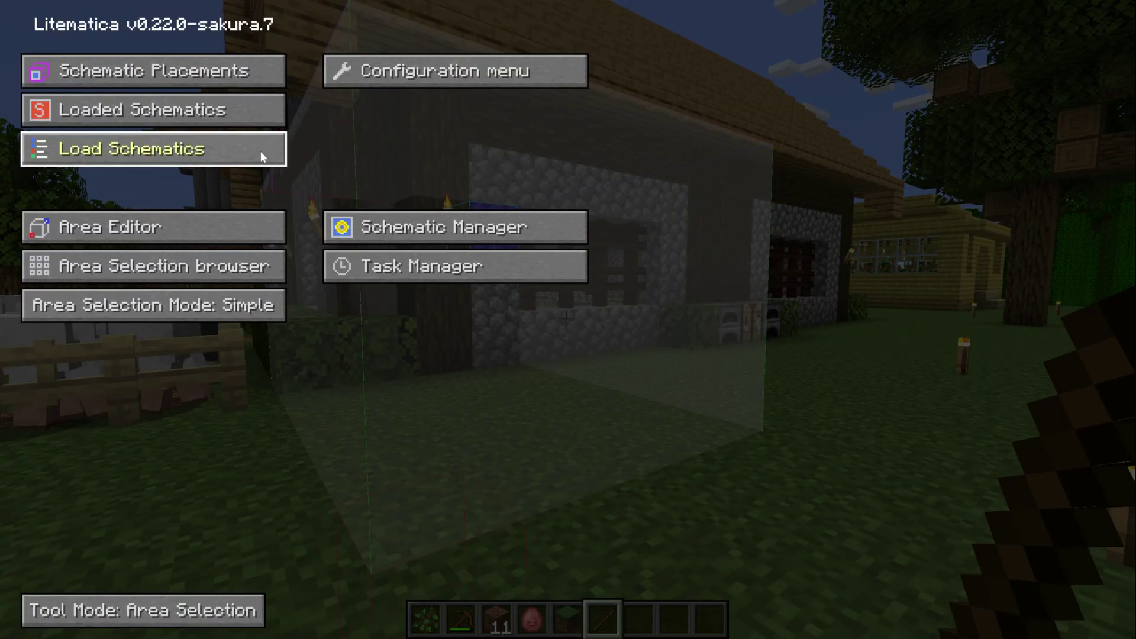
click(253, 150)
key(Escape)
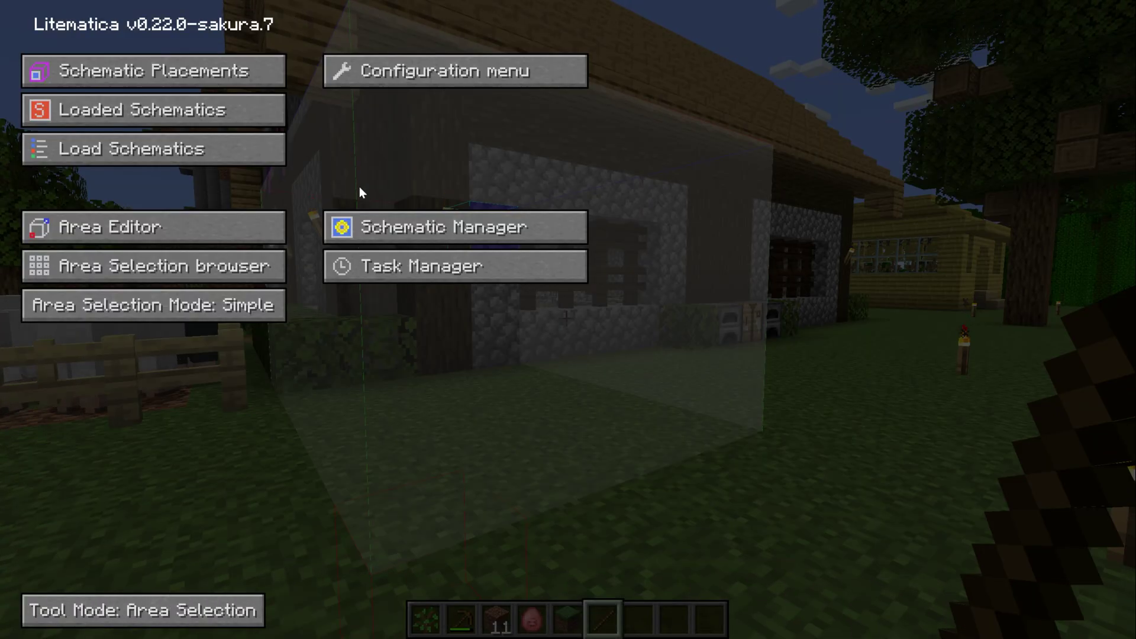